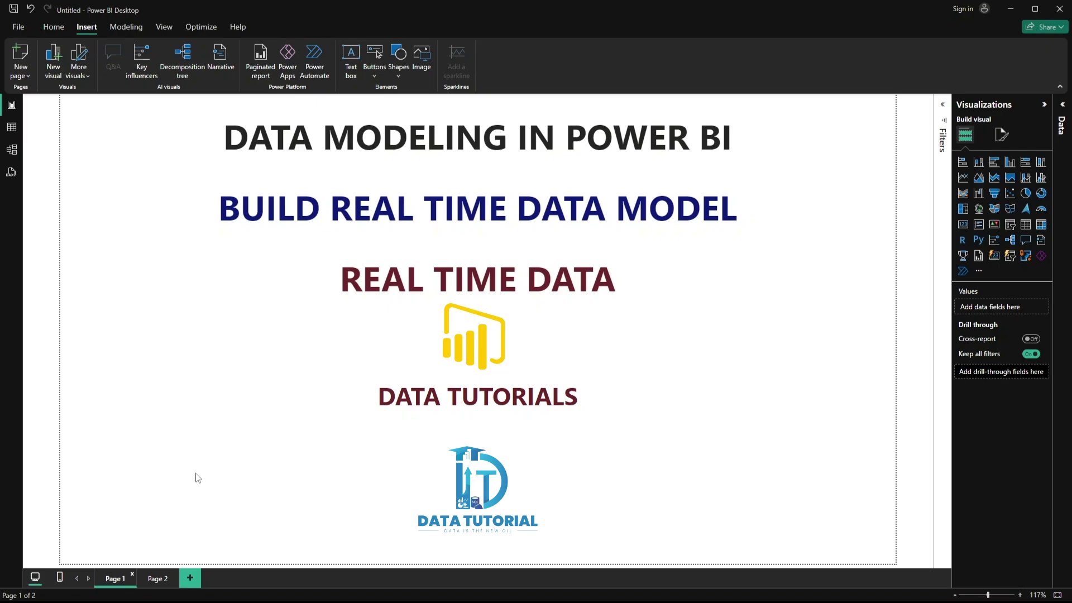
Step: Switch to File Explorer, open constituencywise_details.csv from the Data folder in Excel, and fit all column widths to their contents
click(161, 578)
click(581, 596)
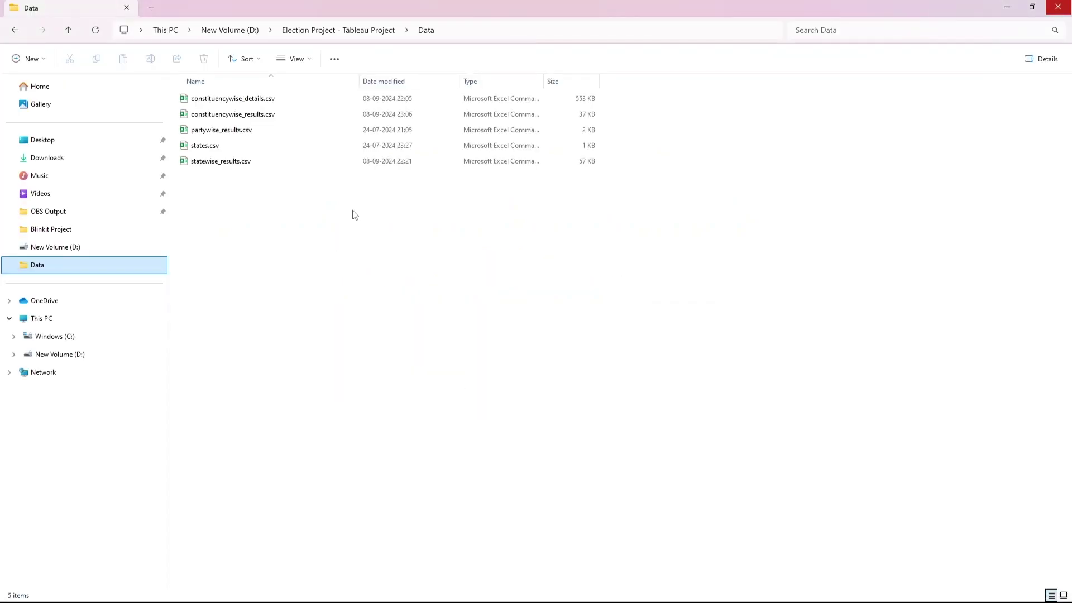
double_click(254, 100)
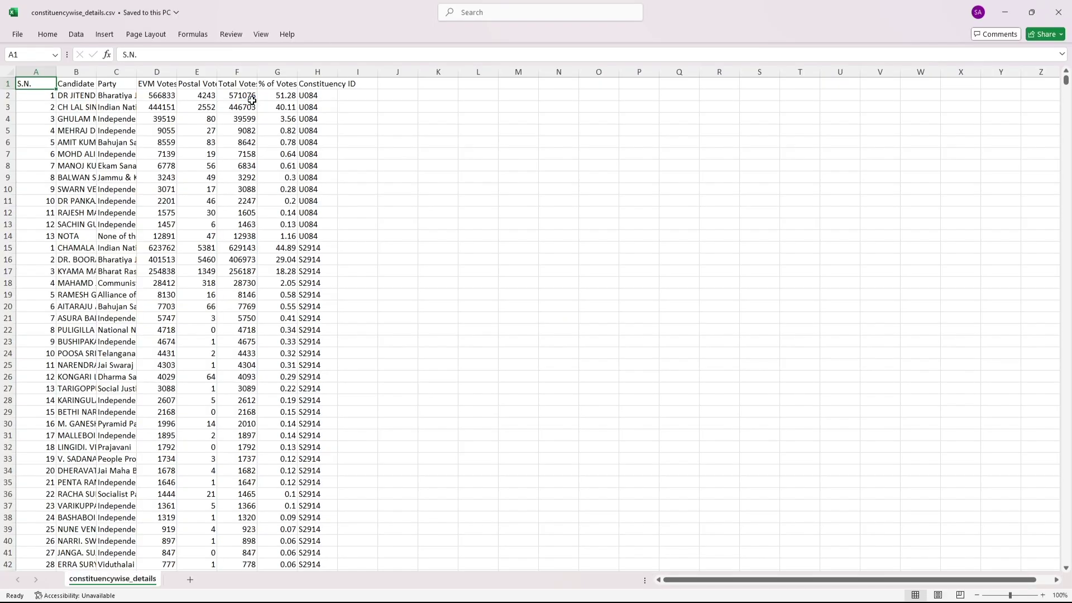
click(9, 72)
double_click(57, 72)
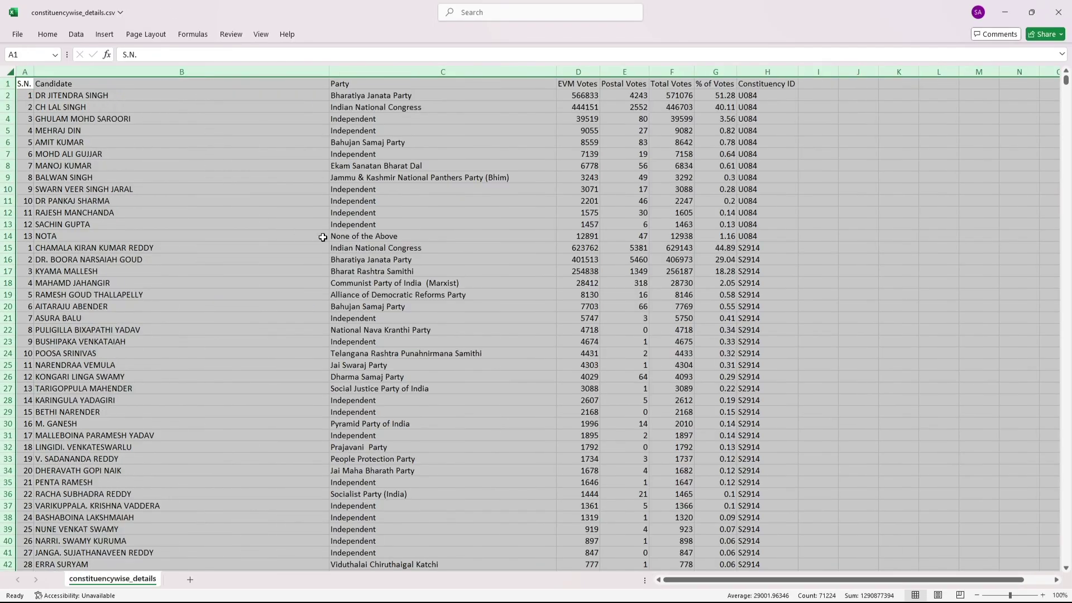
click(336, 237)
Step: Examine the candidate, party, vote and Constituency ID columns across the rows, and close the file without saving
click(261, 213)
click(141, 138)
click(79, 103)
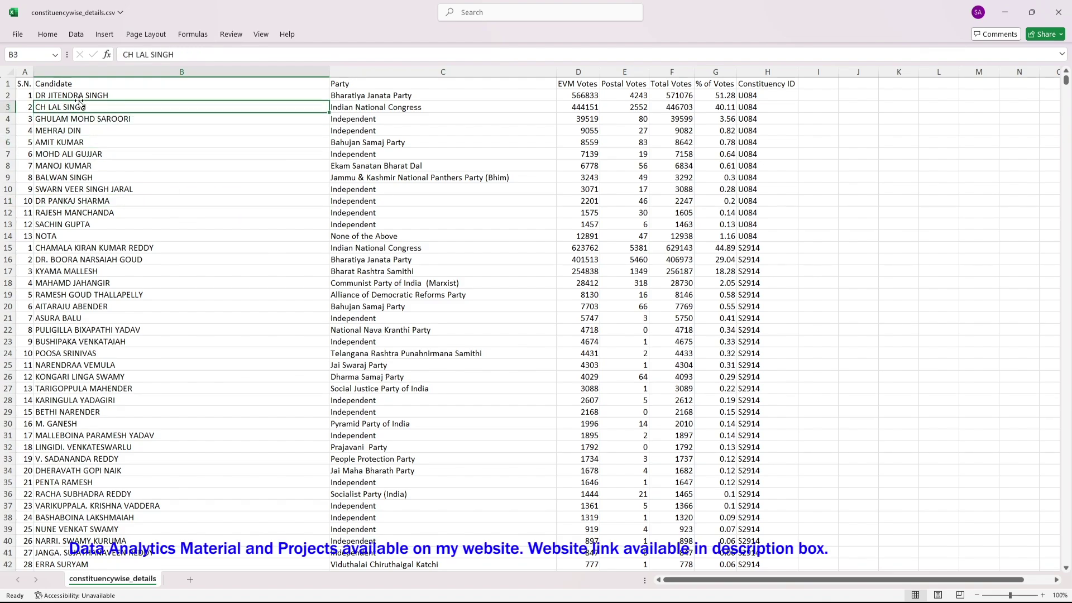
click(356, 110)
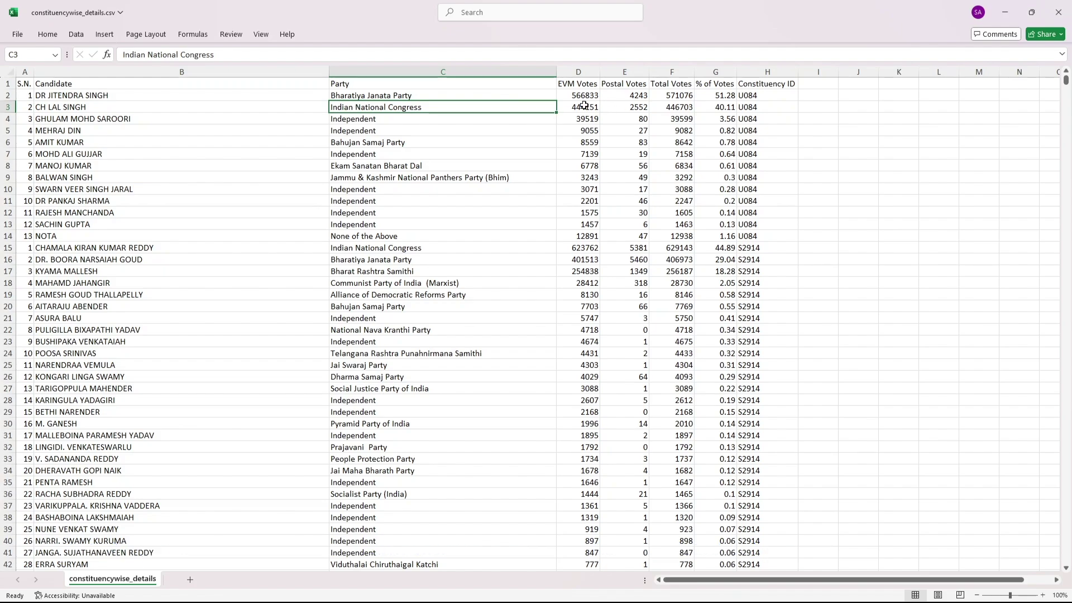
drag(580, 107, 781, 109)
click(729, 175)
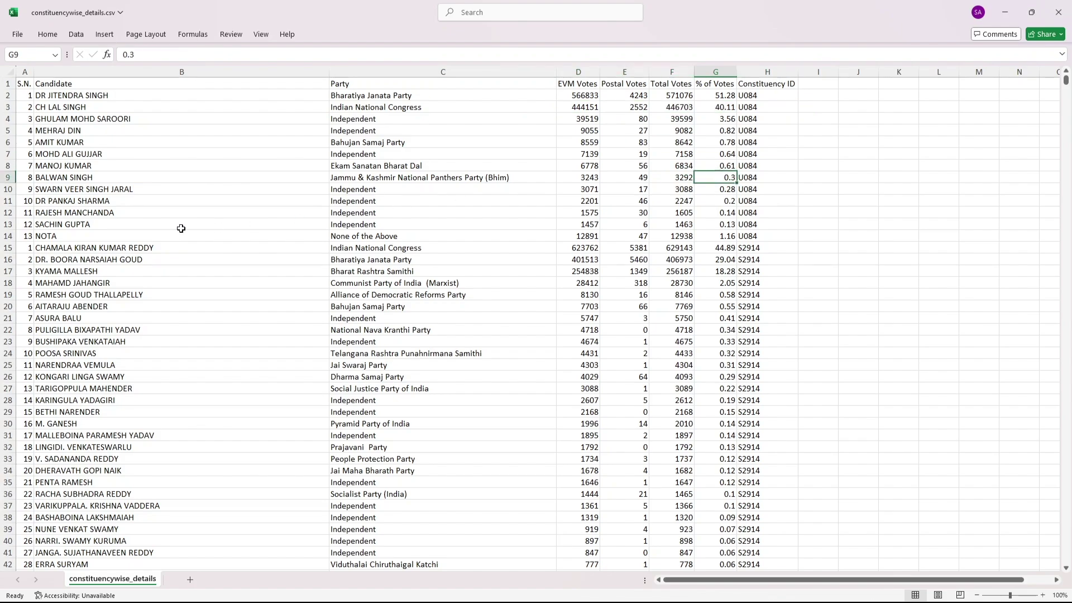
scroll(178, 204, down, 7)
scroll(178, 204, down, 6)
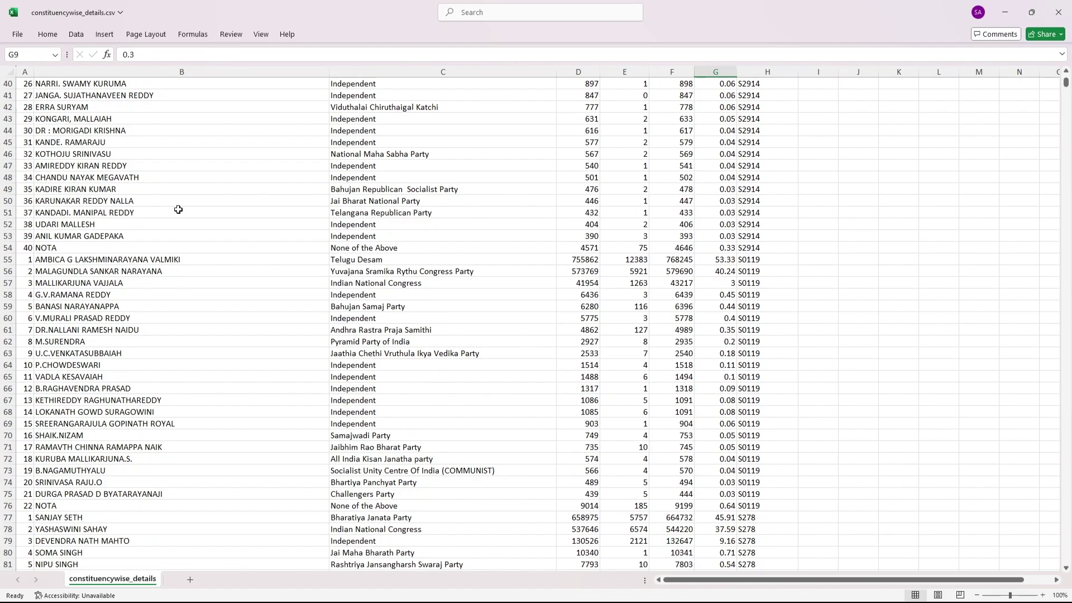
click(306, 283)
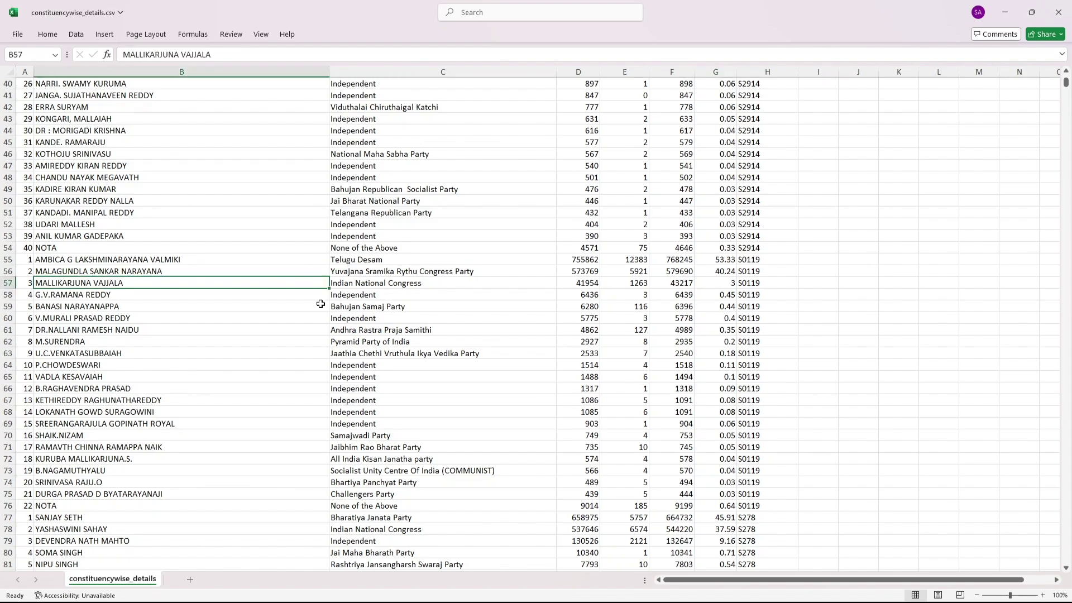
scroll(319, 303, up, 13)
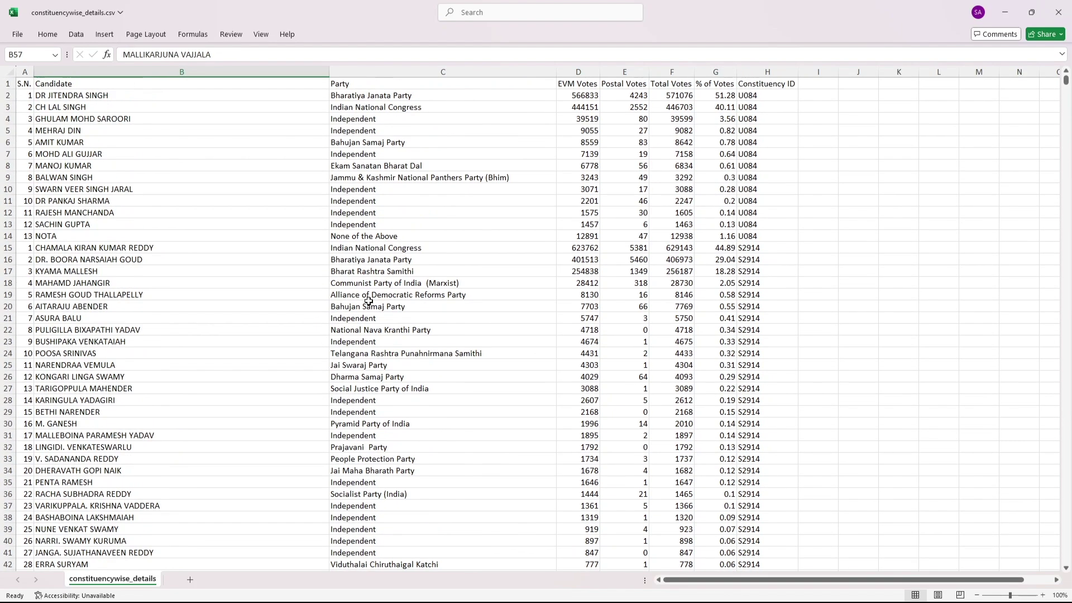
click(1058, 12)
click(579, 387)
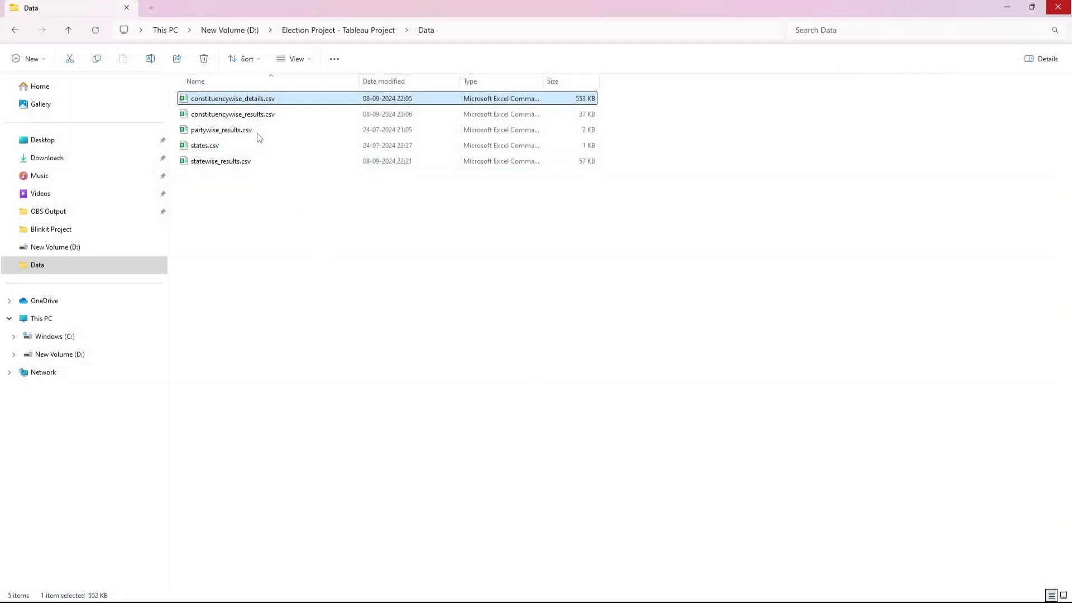
Step: Inspect constituencywise_results.csv with all columns fitted to their contents, and close it without saving
double_click(255, 115)
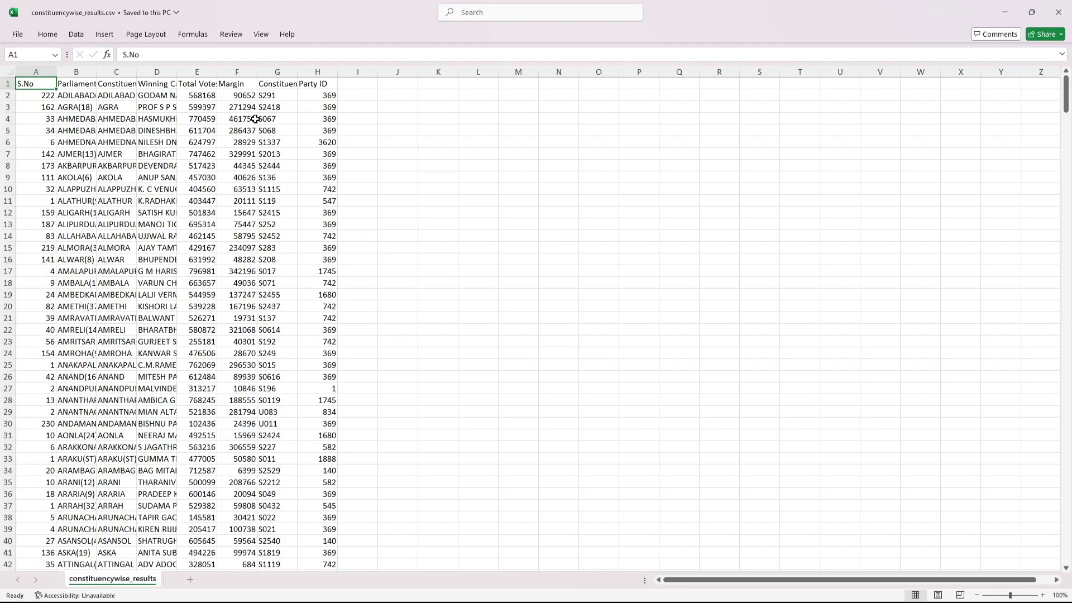
click(10, 72)
double_click(58, 72)
click(445, 261)
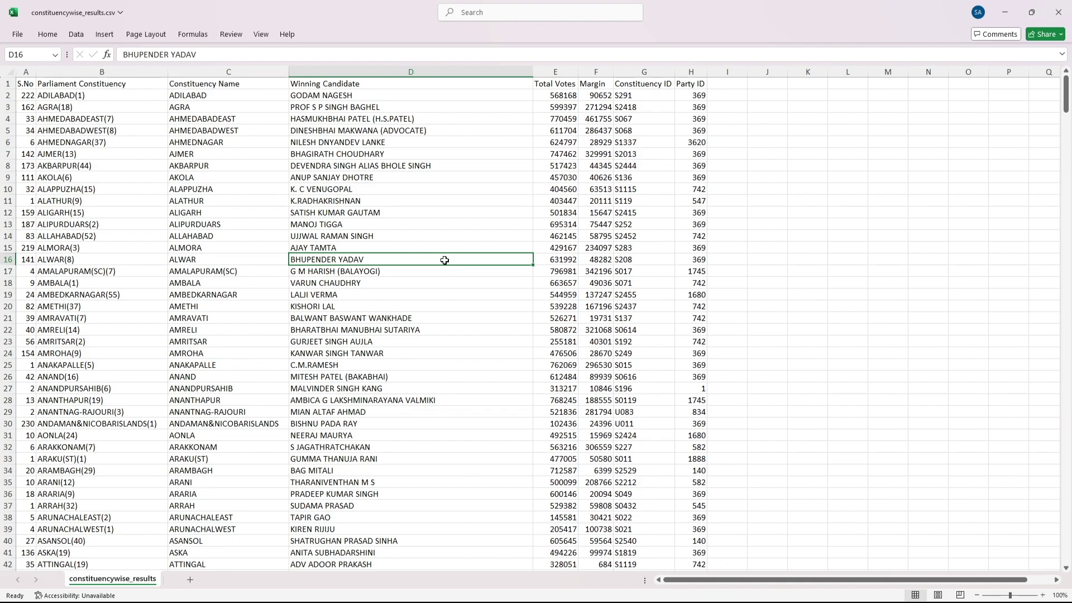
click(1057, 11)
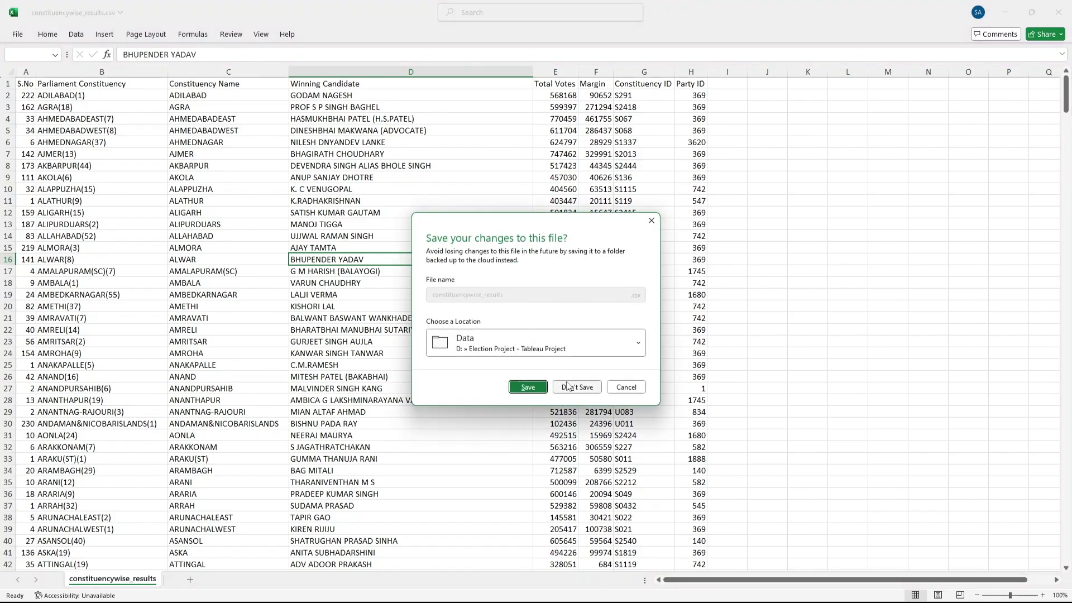
click(575, 387)
Step: Open partywise_results.csv from the Data folder and fit the Party column's width to its contents
double_click(221, 130)
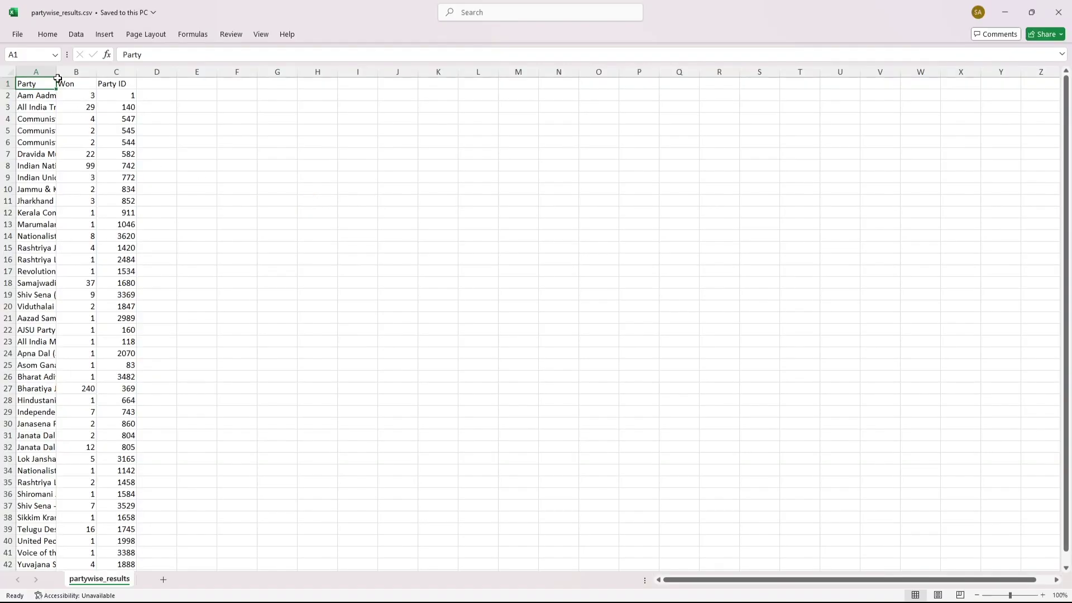
double_click(57, 78)
click(391, 204)
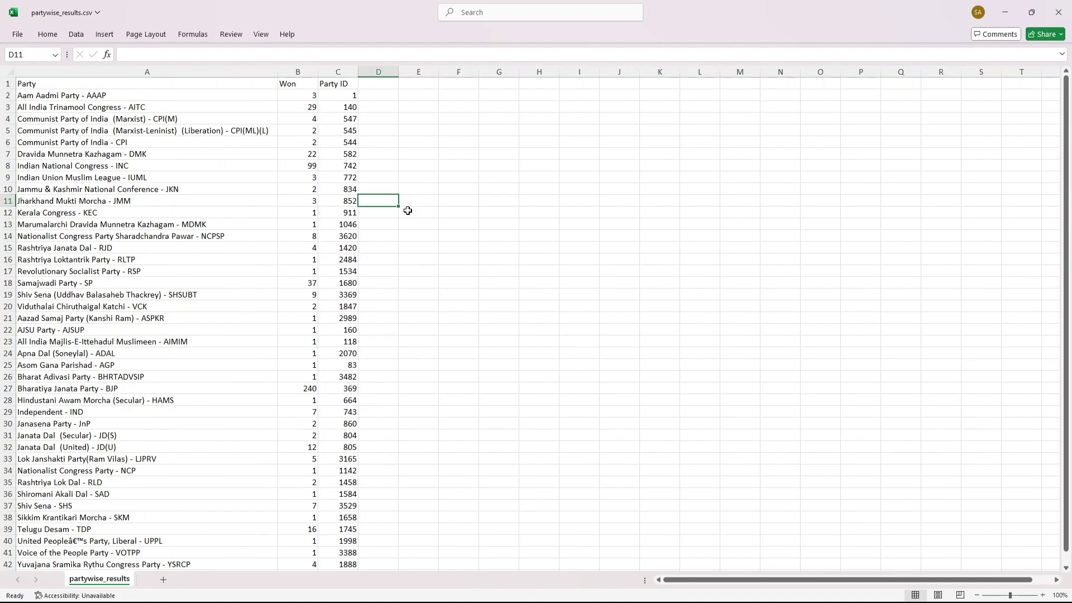
Step: Examine the party names in the party-wise results, and close the file without saving
click(251, 201)
click(85, 131)
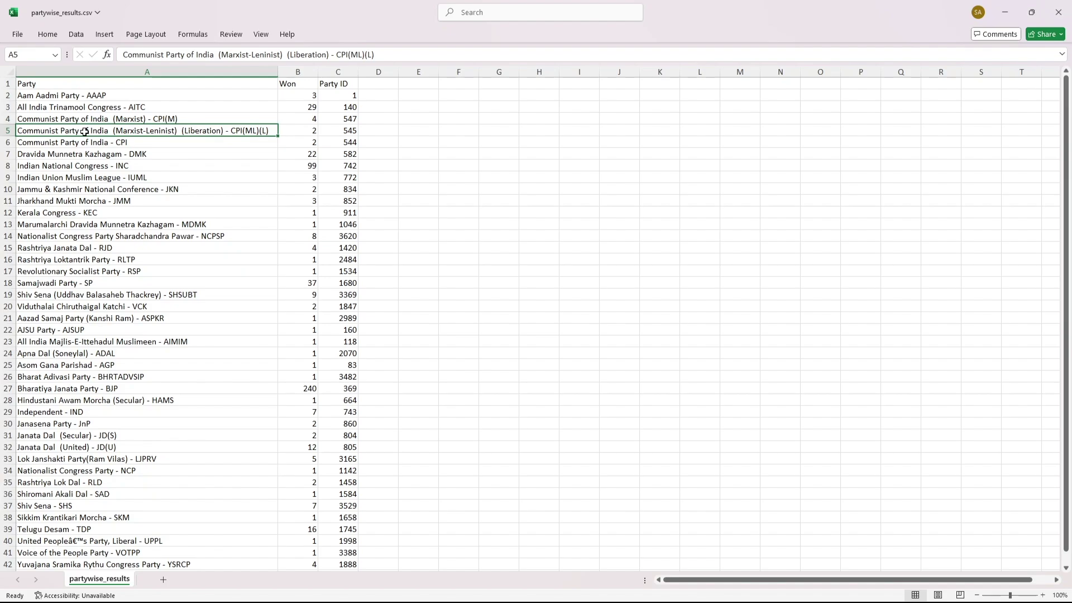
click(133, 313)
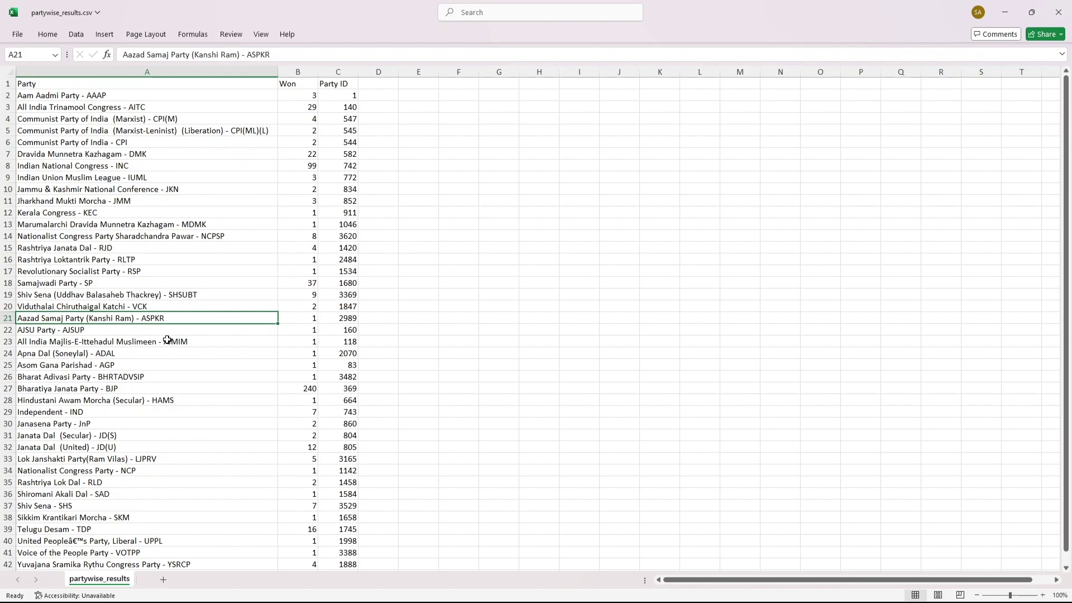
click(157, 201)
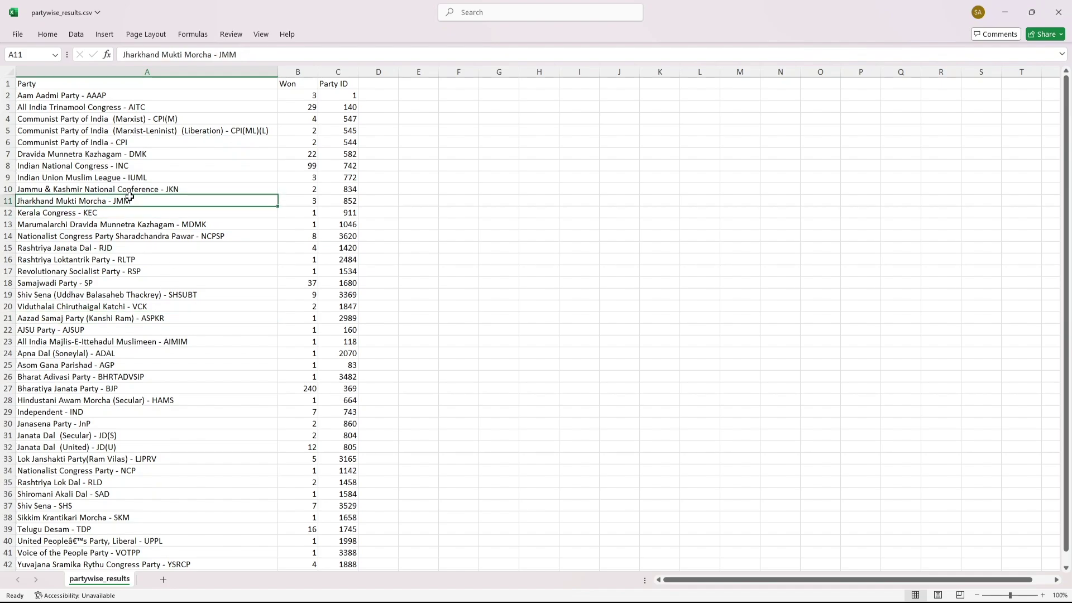
click(1058, 16)
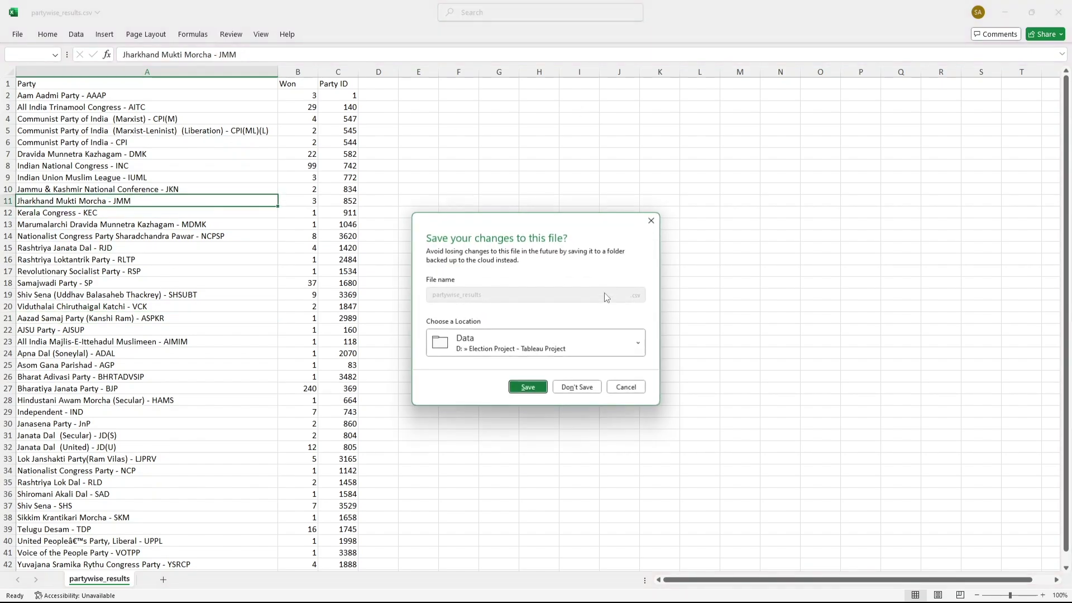
click(578, 386)
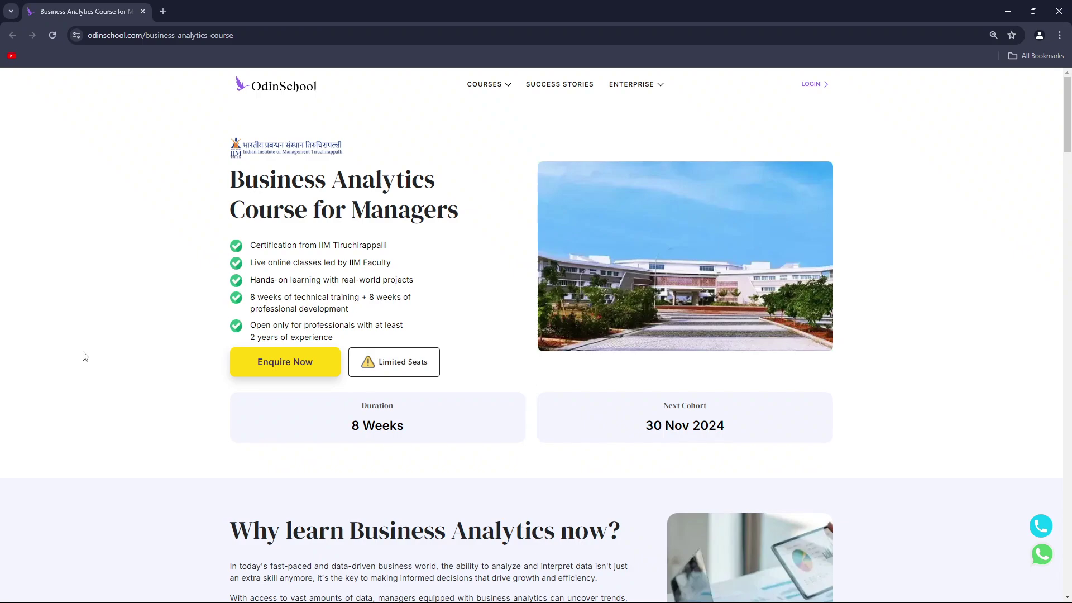
Step: In the web browser, examine the OdinSchool Business Analytics course page, including its curriculum, program benefits, enrolment, certification and fee structure
scroll(126, 290, down, 15)
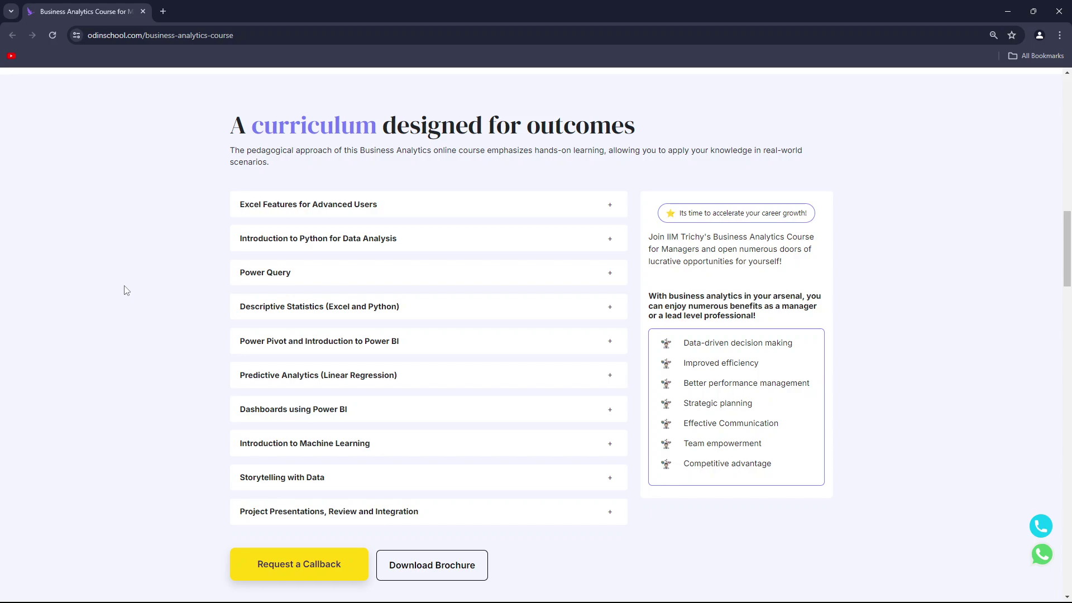
scroll(127, 290, up, 7)
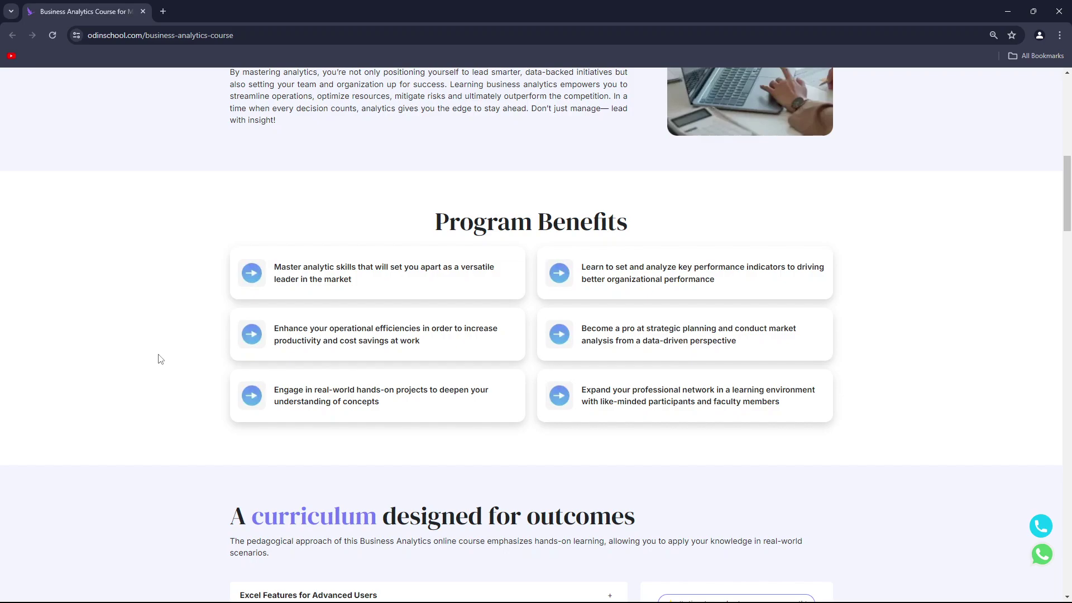
scroll(161, 359, down, 8)
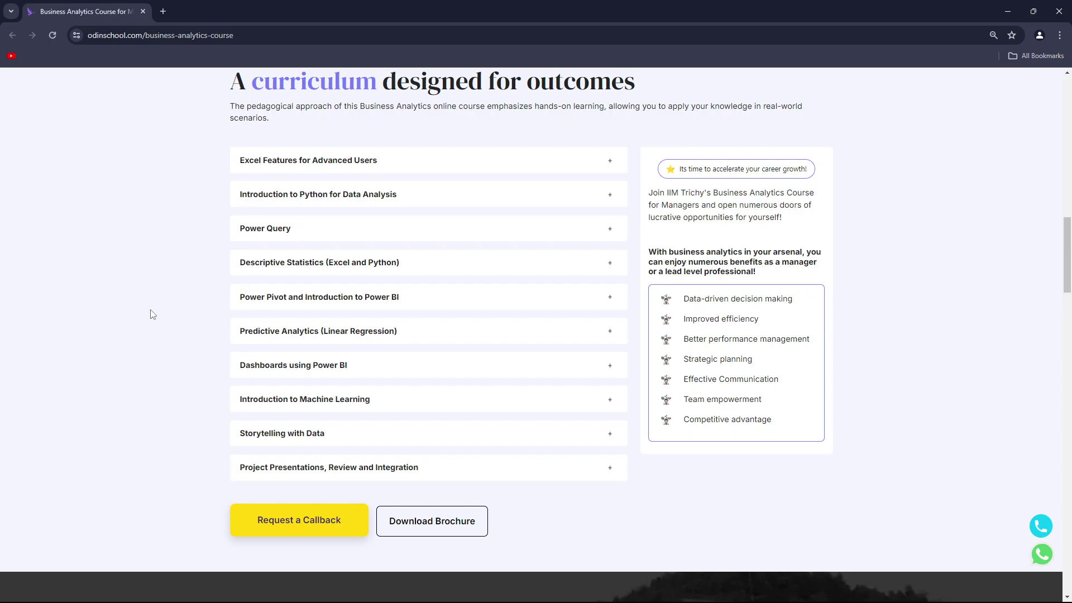
scroll(140, 285, down, 8)
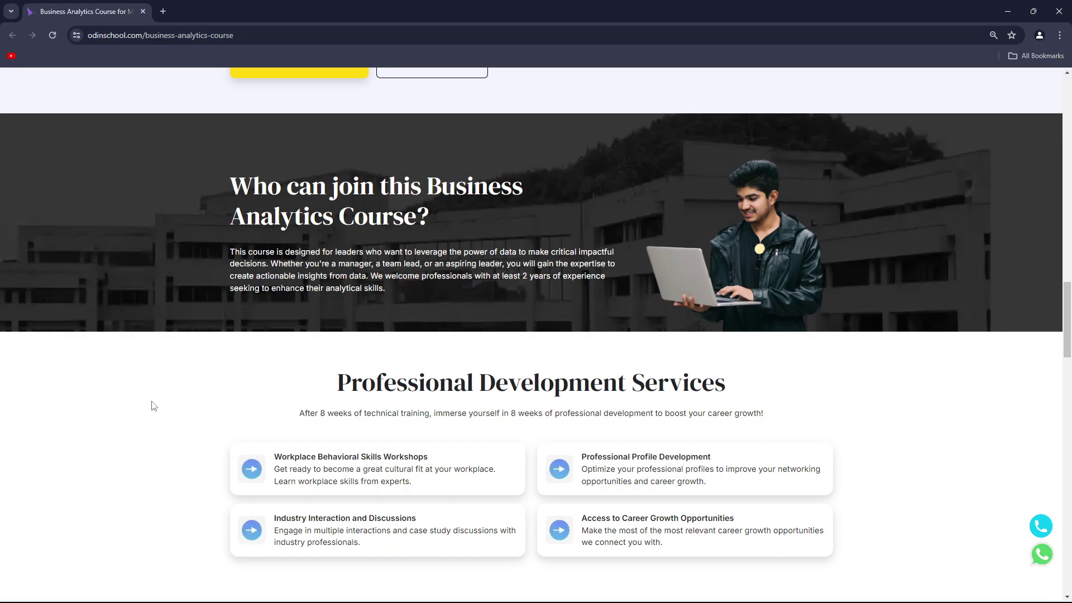
scroll(152, 405, up, 15)
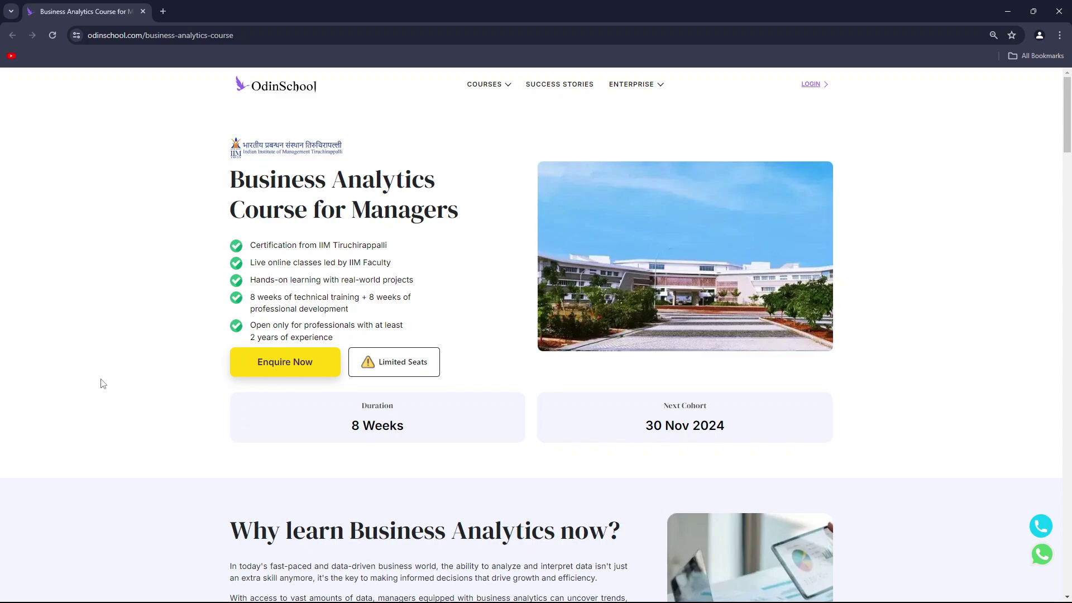
scroll(3, 248, down, 20)
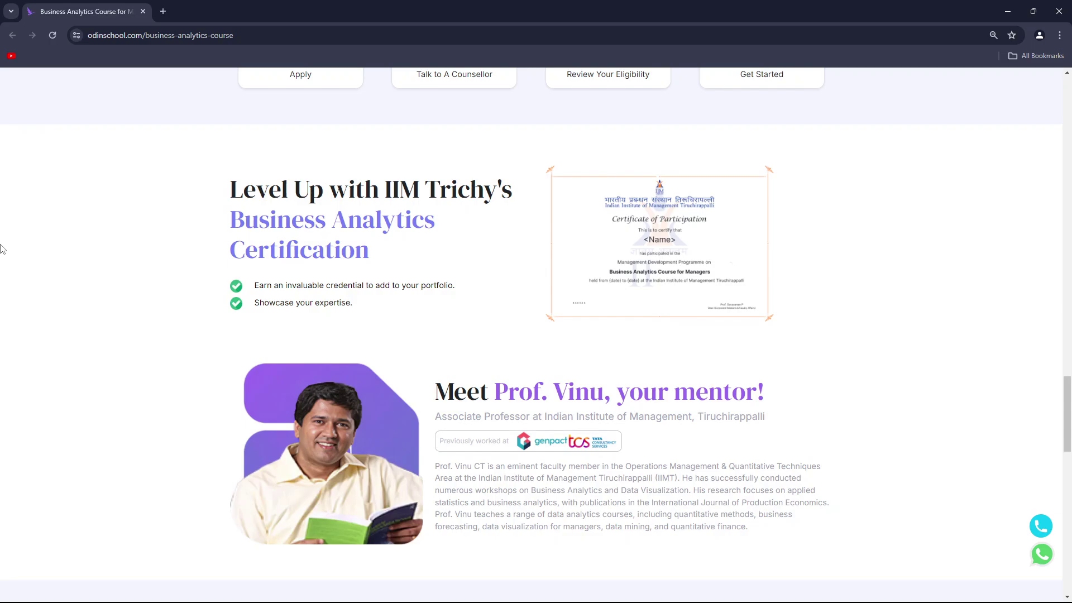
scroll(76, 311, down, 8)
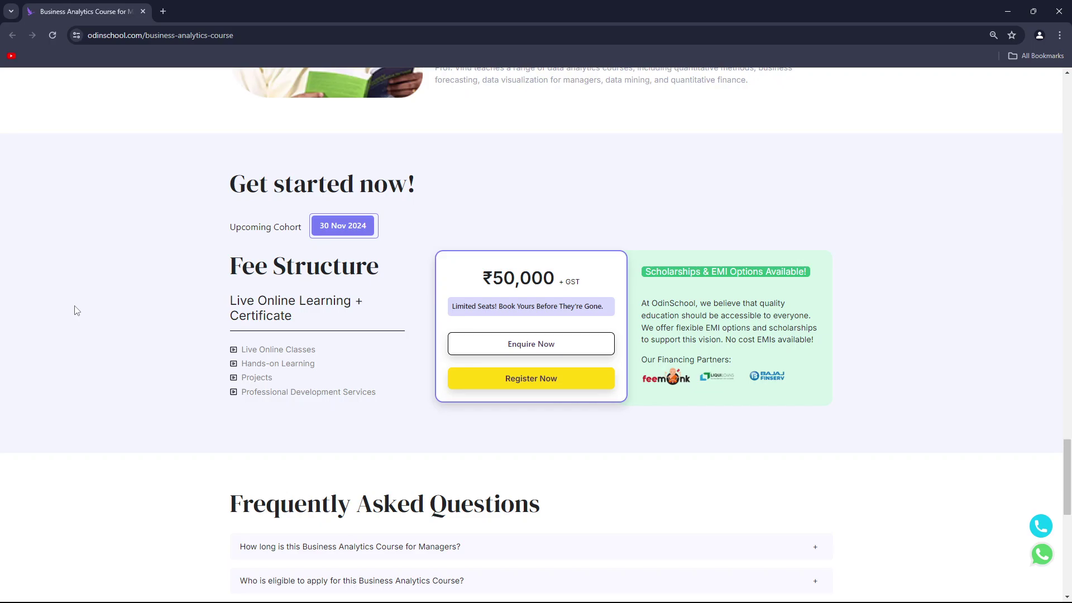
scroll(147, 424, up, 15)
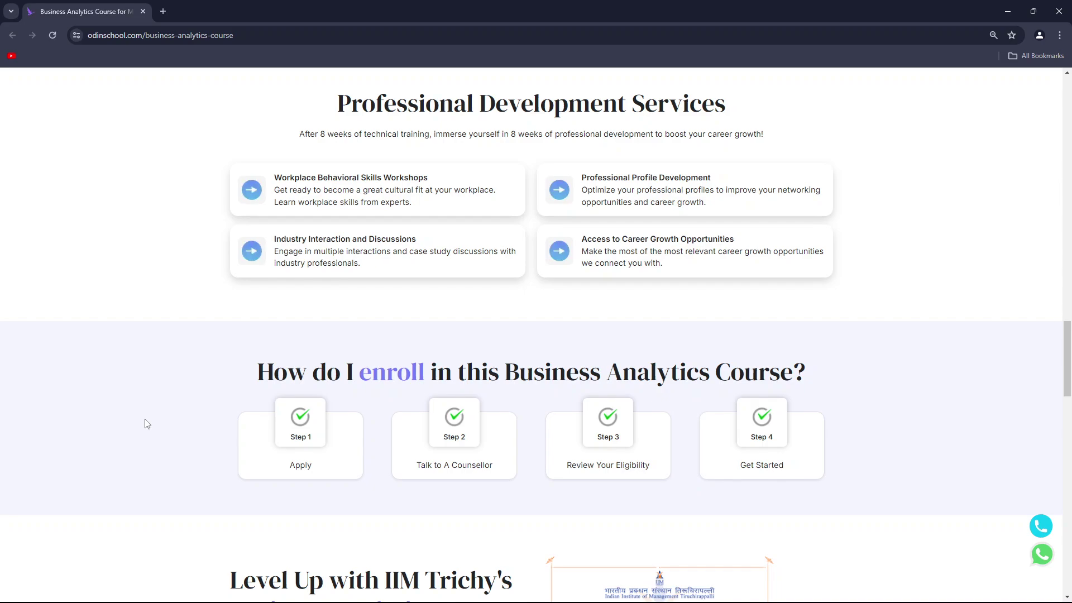
scroll(147, 423, down, 10)
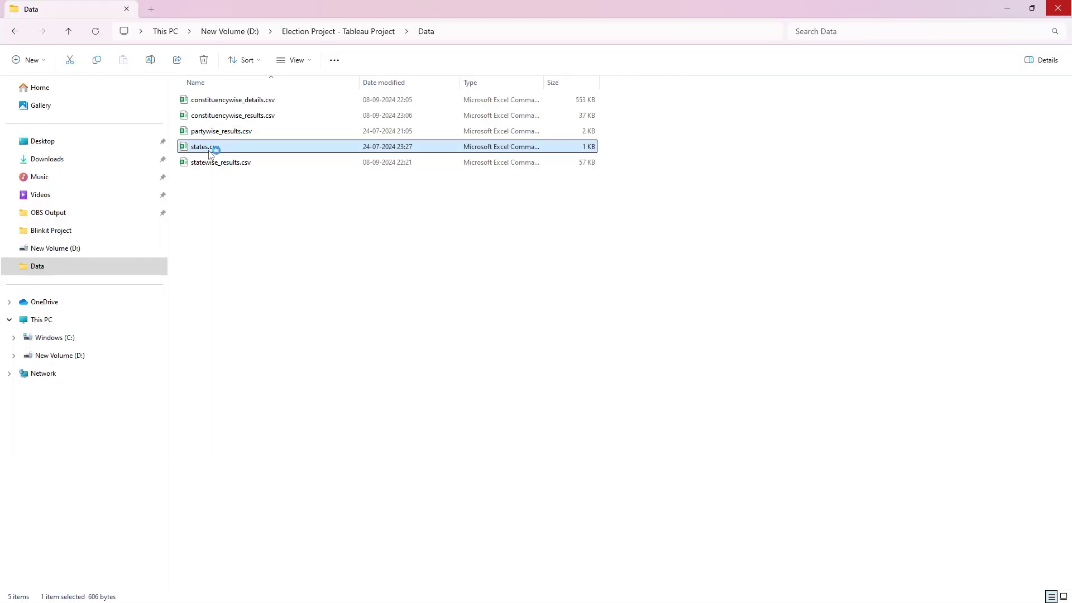
Step: Back in the Data folder, open states.csv in Excel, review the list of states, and close the file
double_click(210, 148)
click(197, 225)
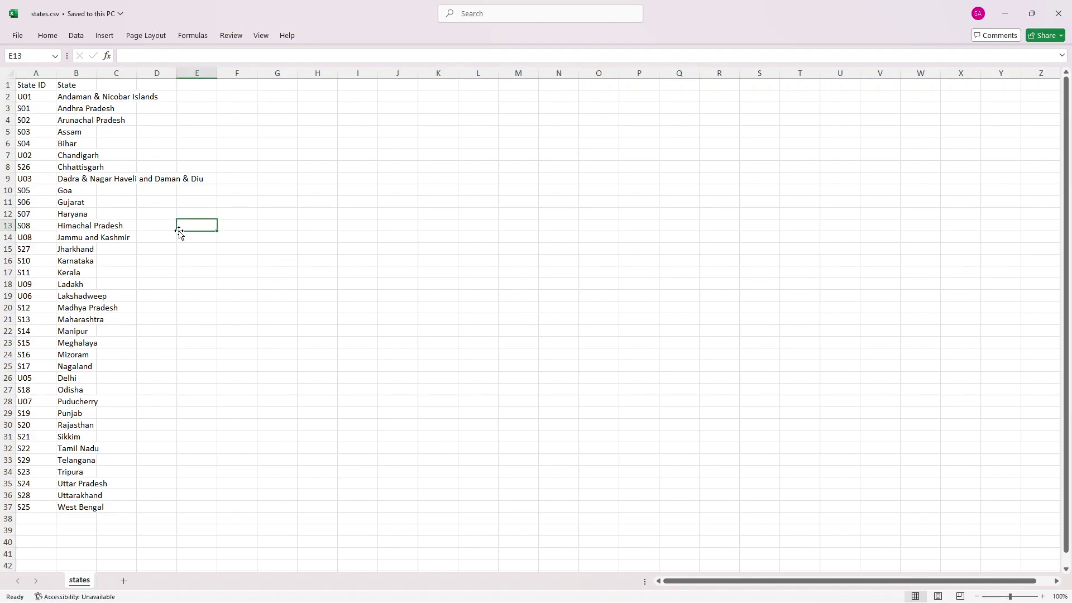
drag(75, 122, 96, 366)
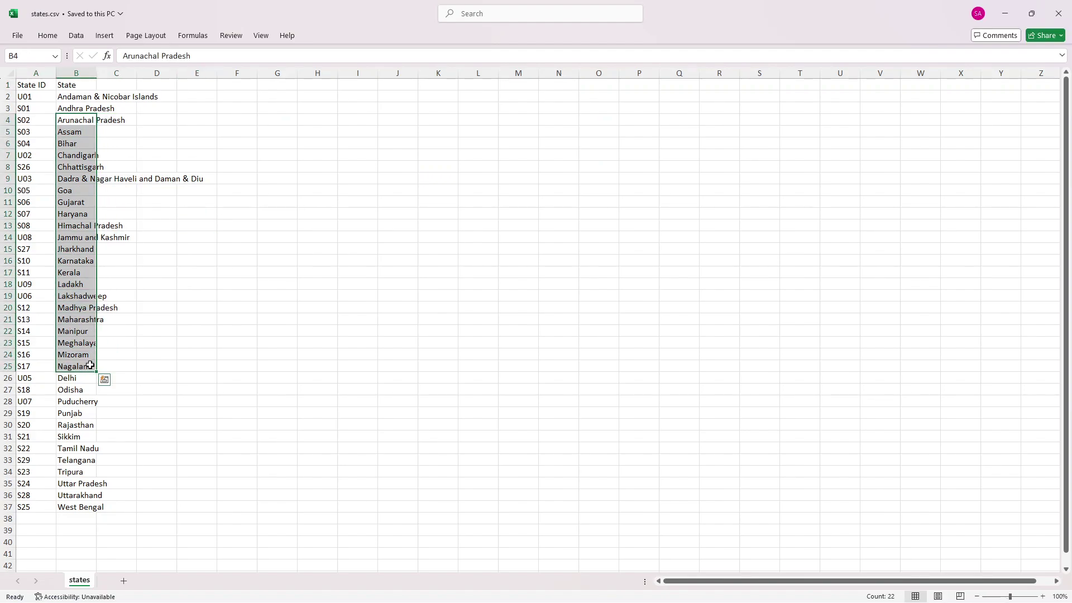
click(415, 364)
click(1058, 13)
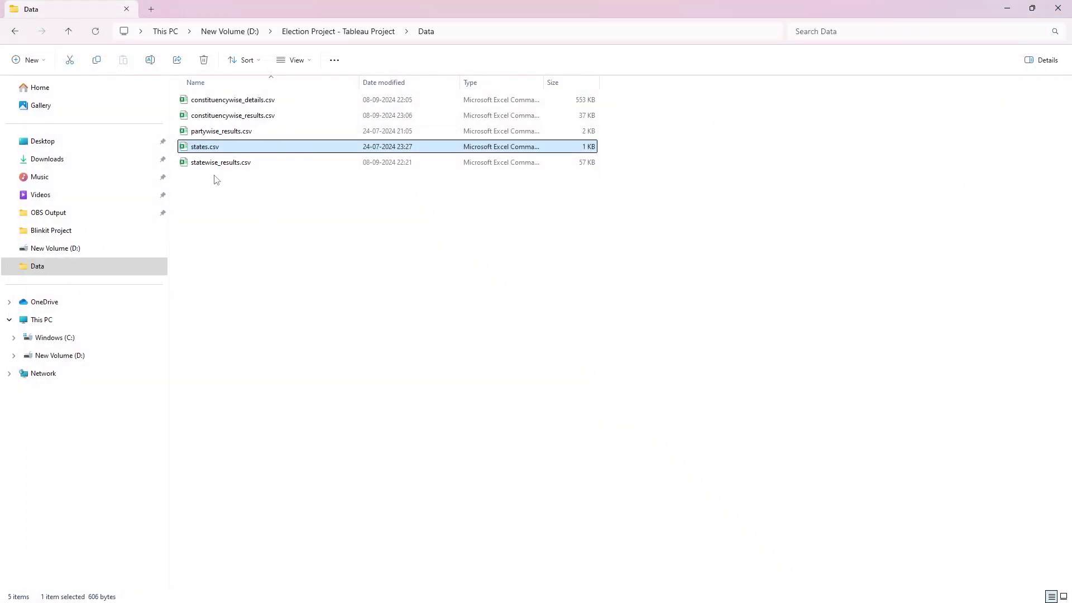
Step: Open statewise_results.csv from the Data folder and fit all column widths to their contents
double_click(213, 167)
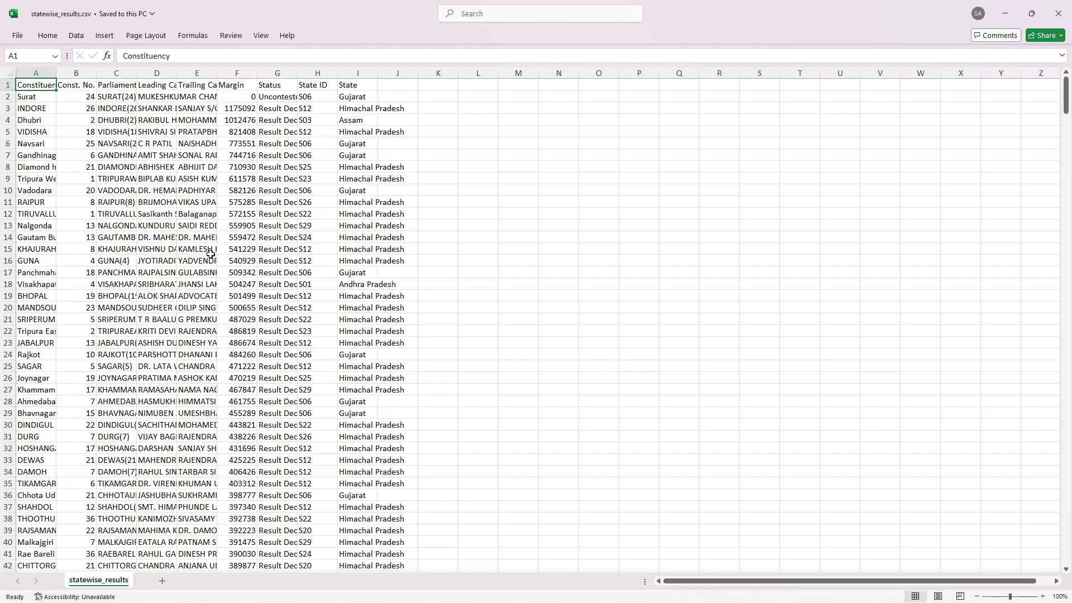
click(11, 83)
double_click(56, 73)
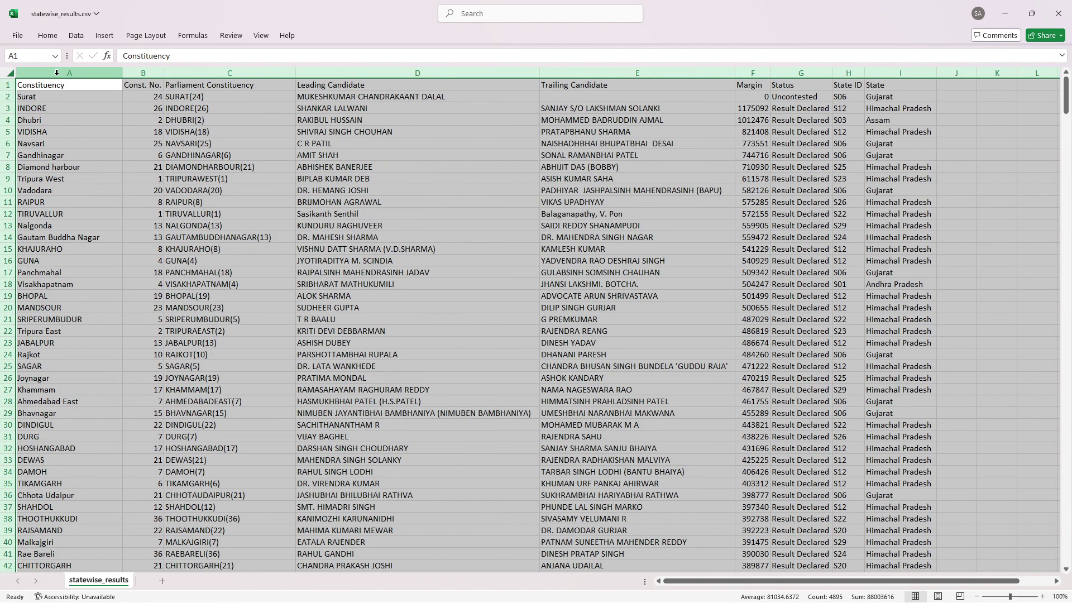
click(284, 270)
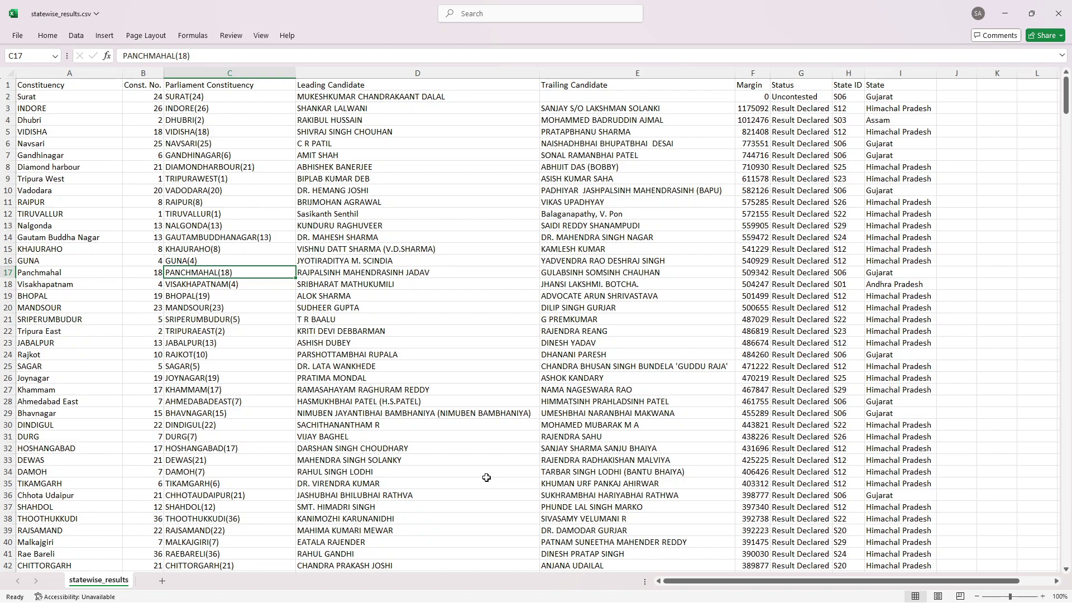
Step: Close statewise_results.csv without saving changes, and switch to the blank report in Power BI Desktop
click(1058, 14)
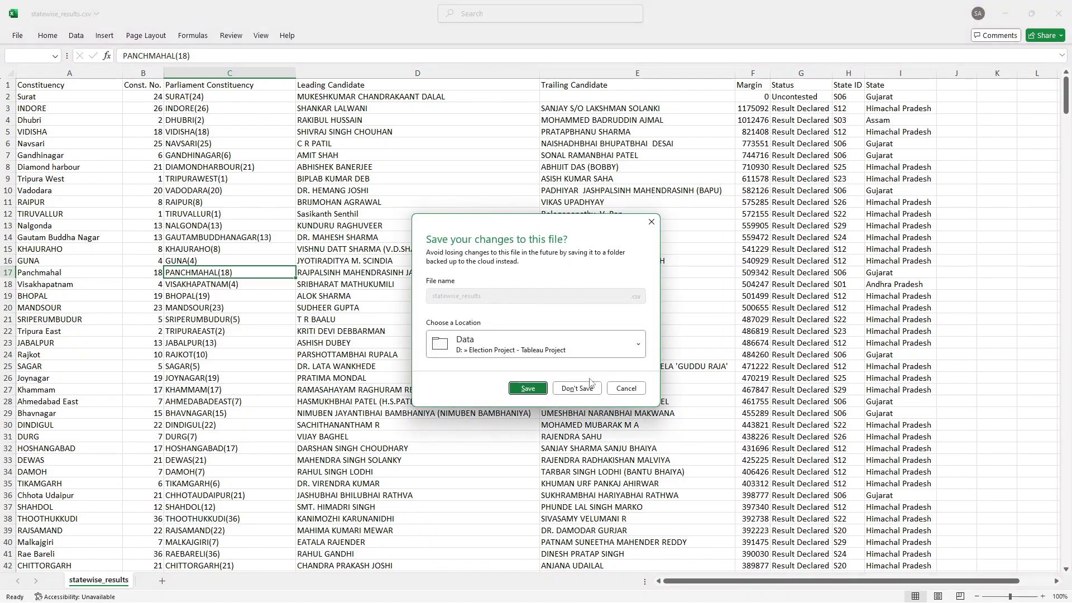
click(589, 387)
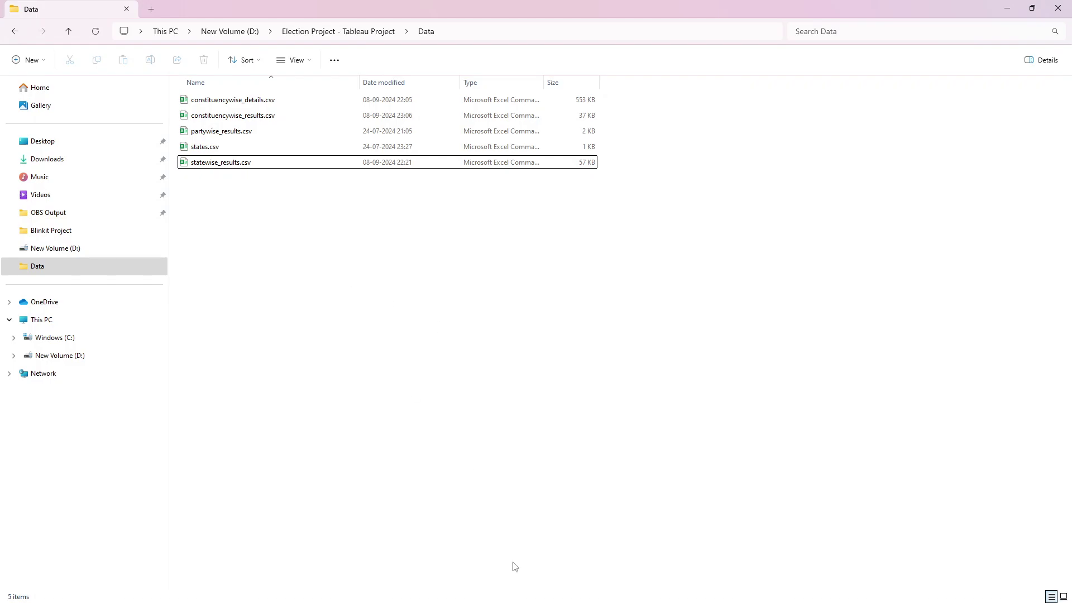
click(634, 588)
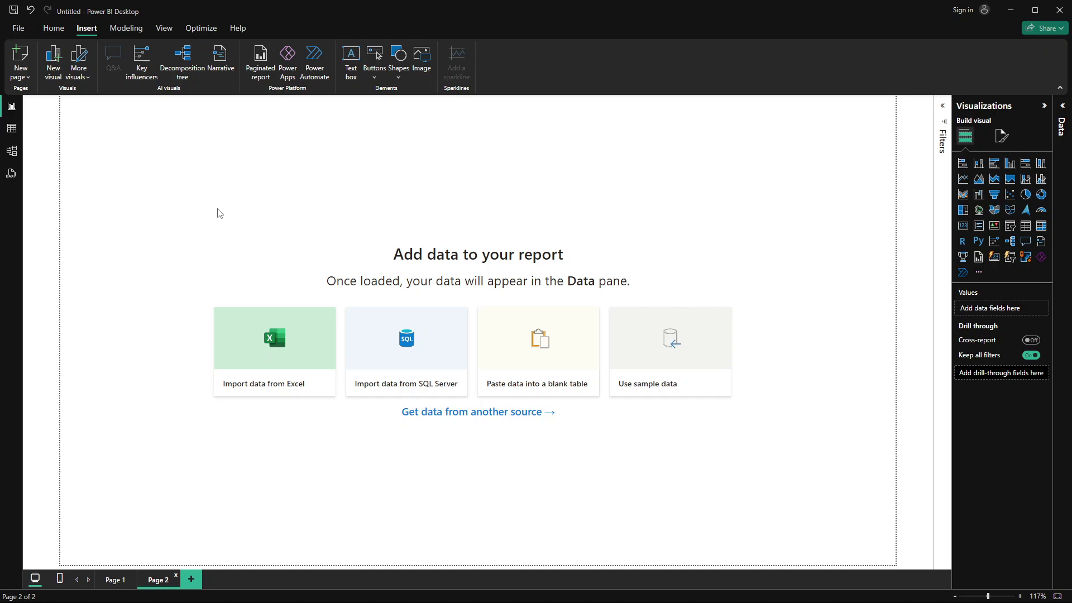
key(alt+Tab)
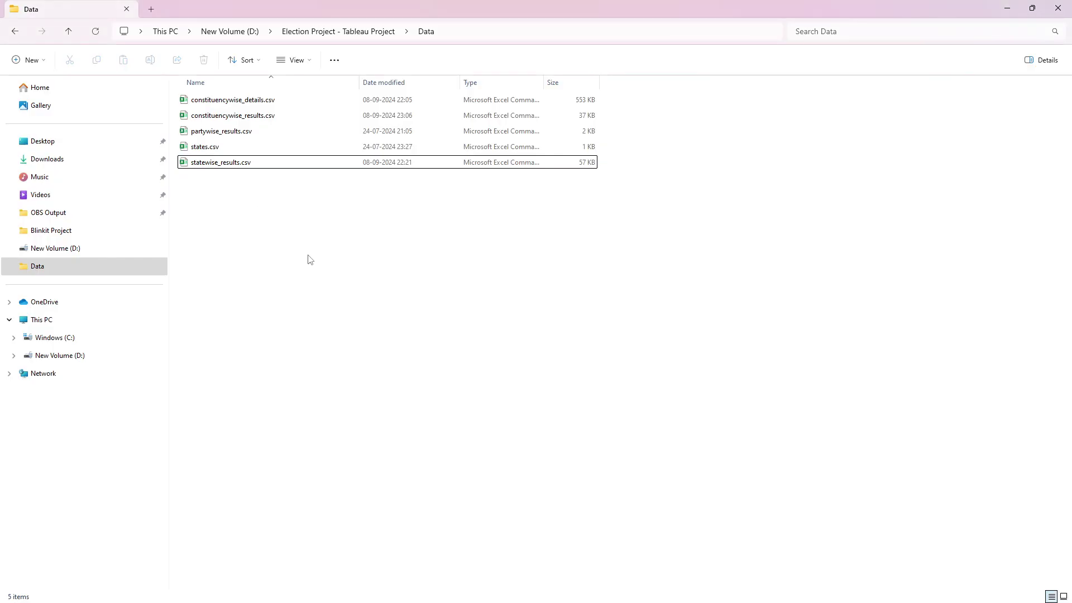
key(alt+Tab)
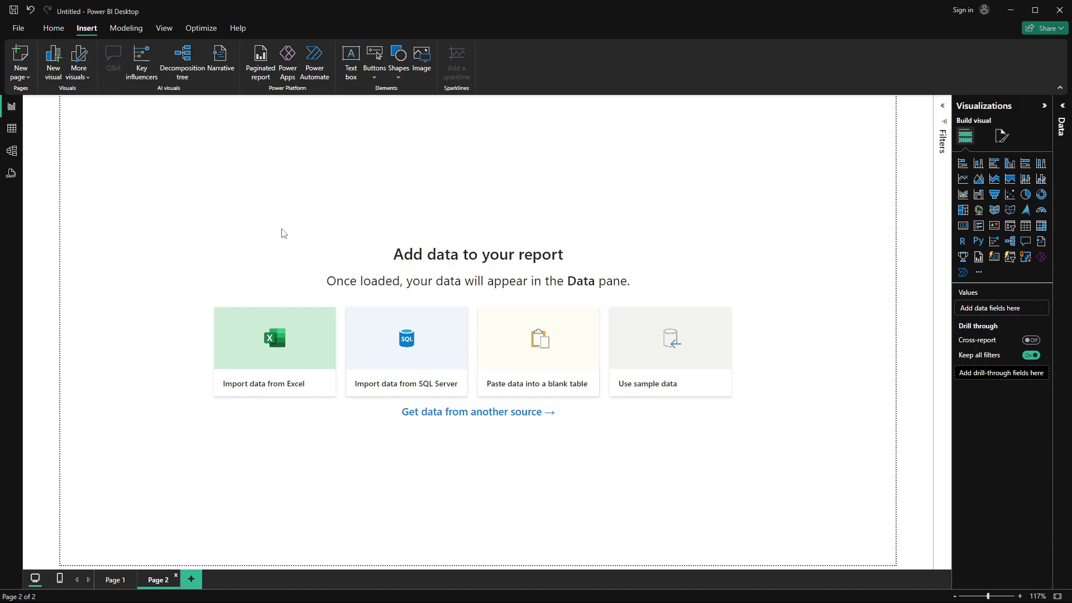
Step: Import constituencywise_details.csv from the Data folder as a Text/CSV source, checking its rows in the preview
click(53, 28)
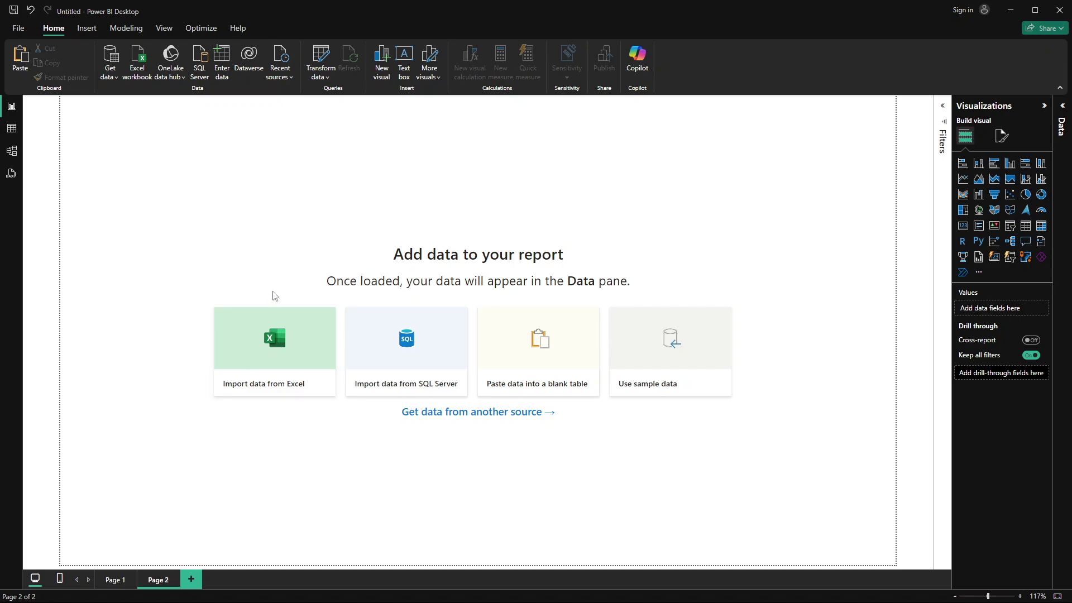
click(105, 60)
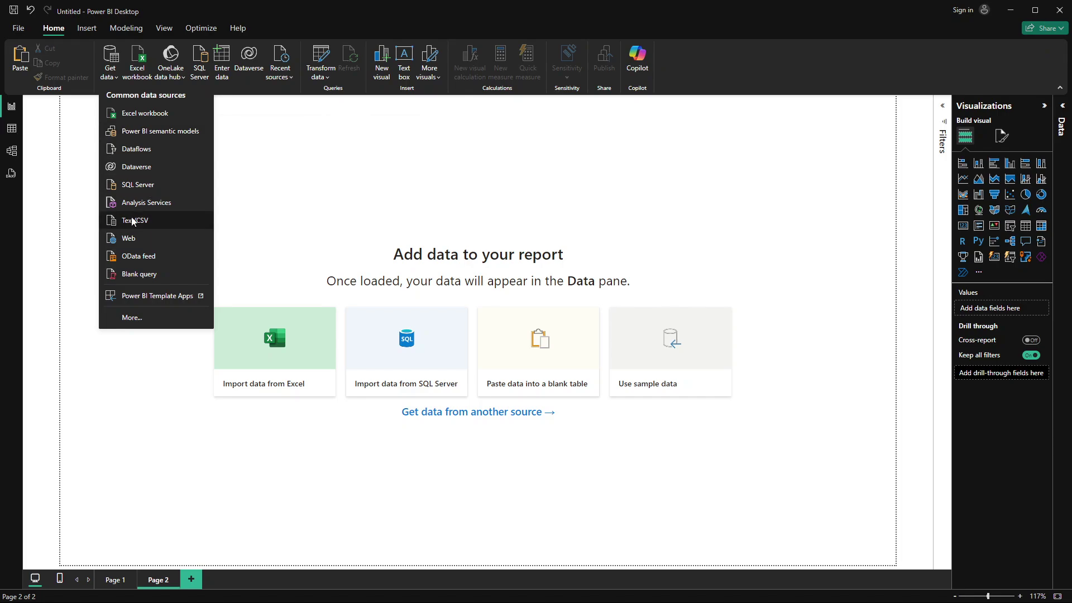
click(159, 226)
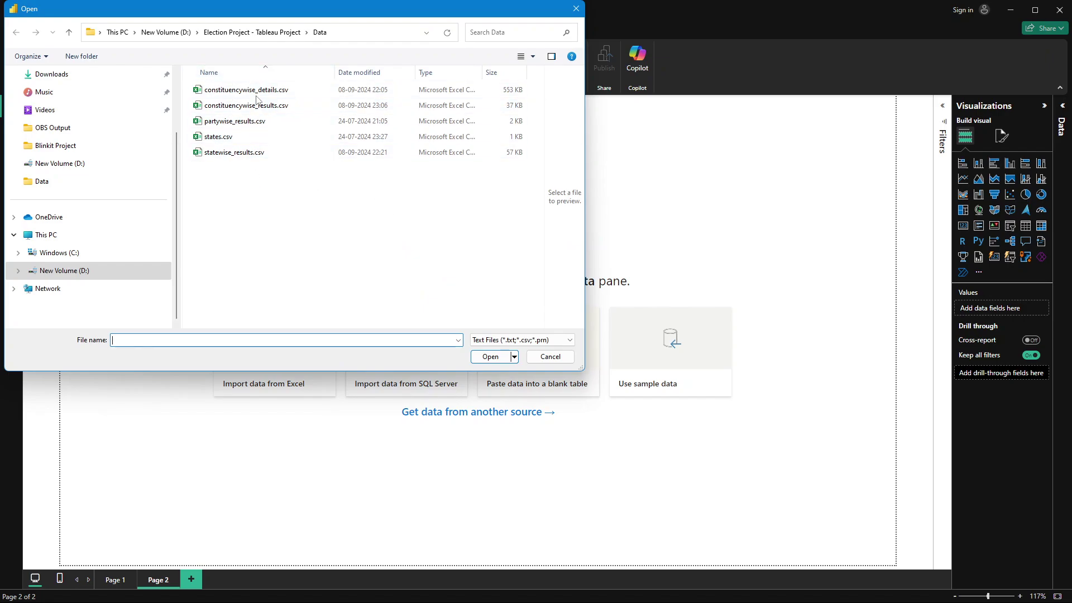
click(257, 91)
click(478, 356)
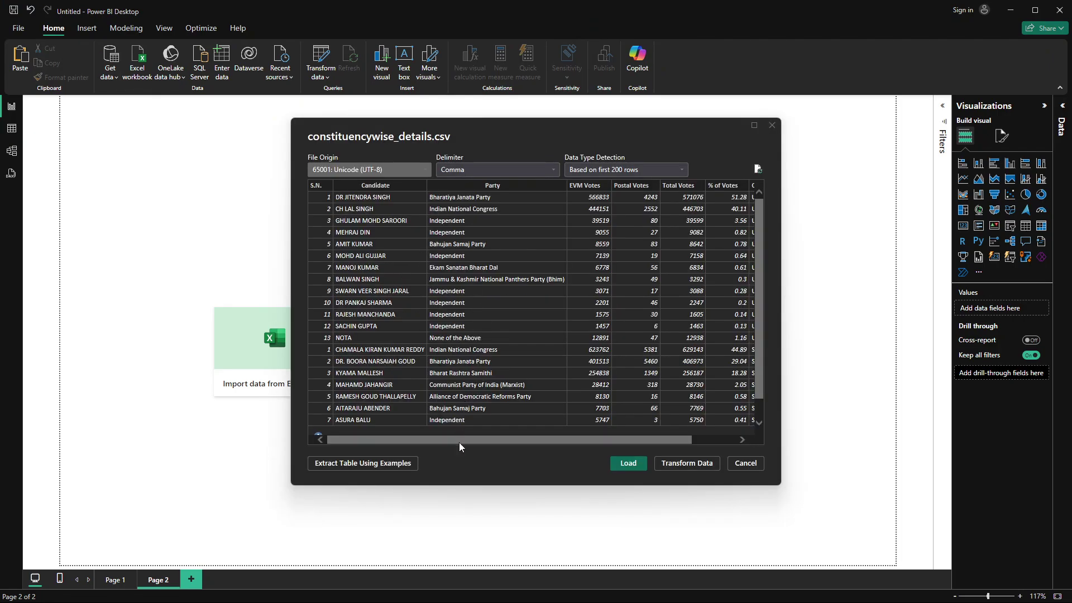
mouse_move(458, 442)
mouse_down()
mouse_move(650, 441)
mouse_move(466, 440)
mouse_up()
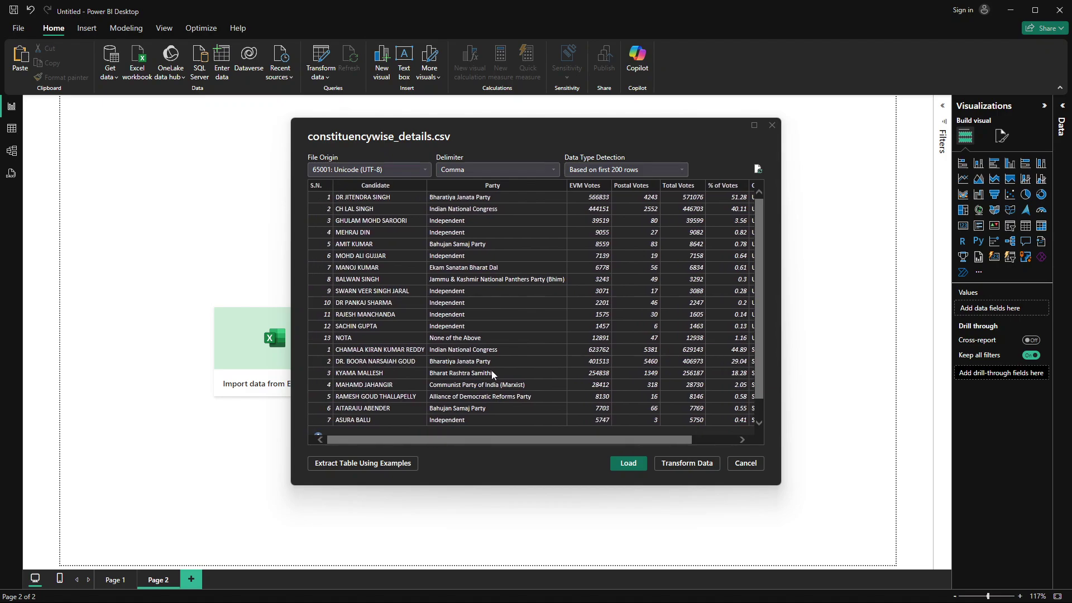
scroll(492, 370, down, 10)
scroll(491, 370, up, 10)
click(659, 464)
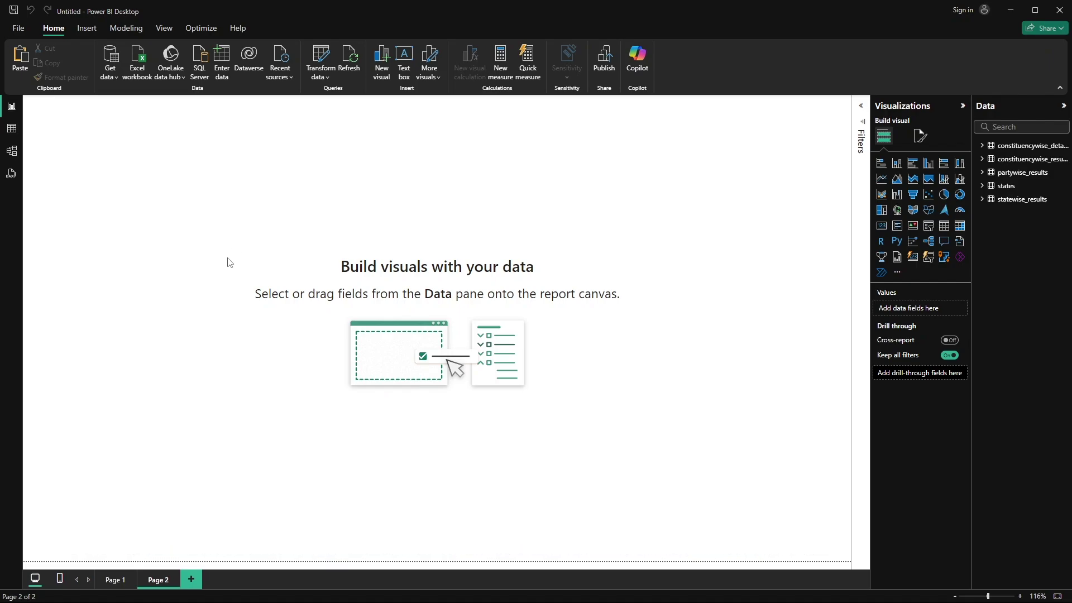
Step: In the table view, review the data of constituencywise_details, constituencywise_results, partywise_results and states
click(6, 129)
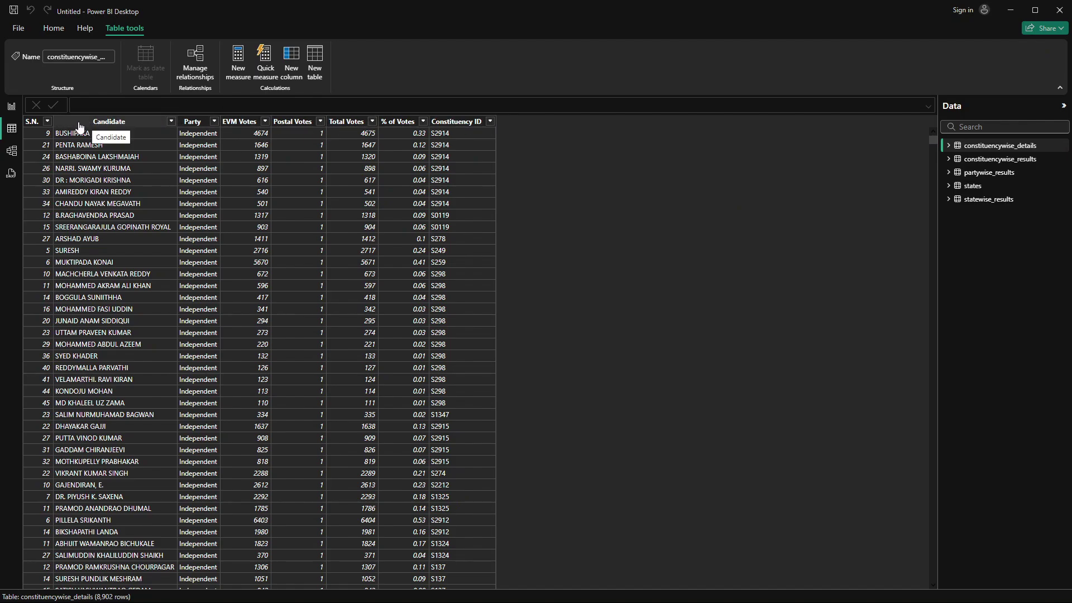
scroll(359, 309, down, 5)
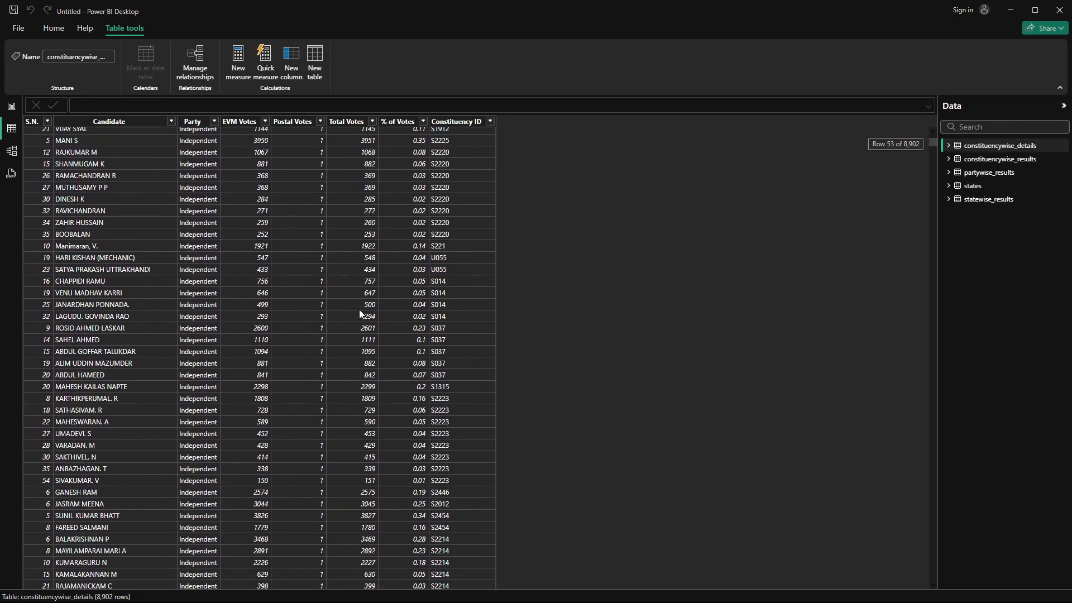
scroll(359, 309, up, 5)
click(998, 160)
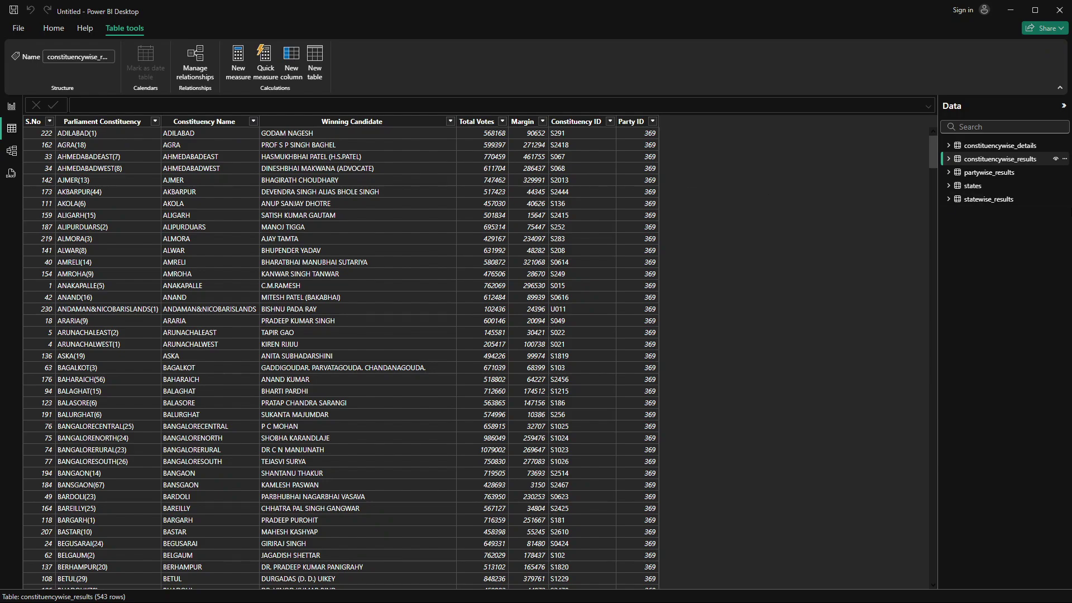
click(989, 173)
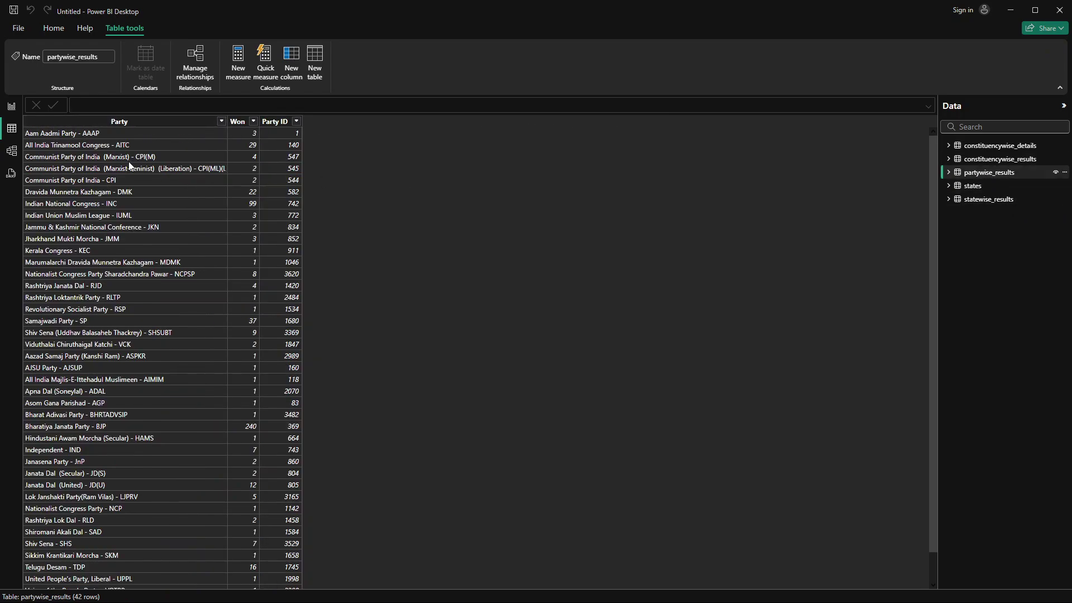
scroll(145, 213, down, 1)
scroll(180, 210, up, 1)
click(986, 191)
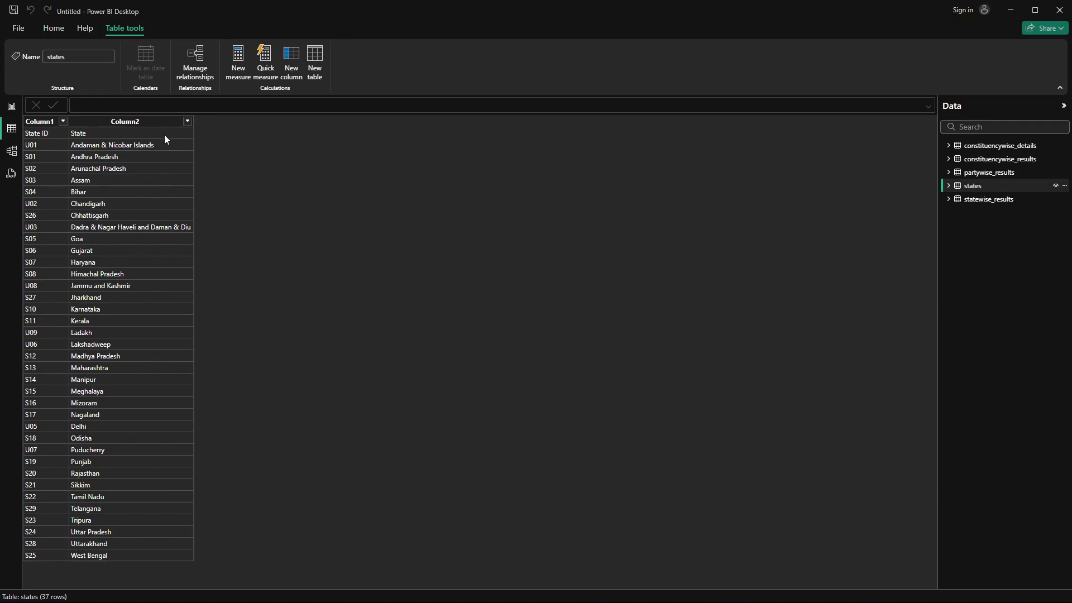
Step: In Power Query, use the first row of the states query as its column headers, and apply the changes to the report
click(56, 28)
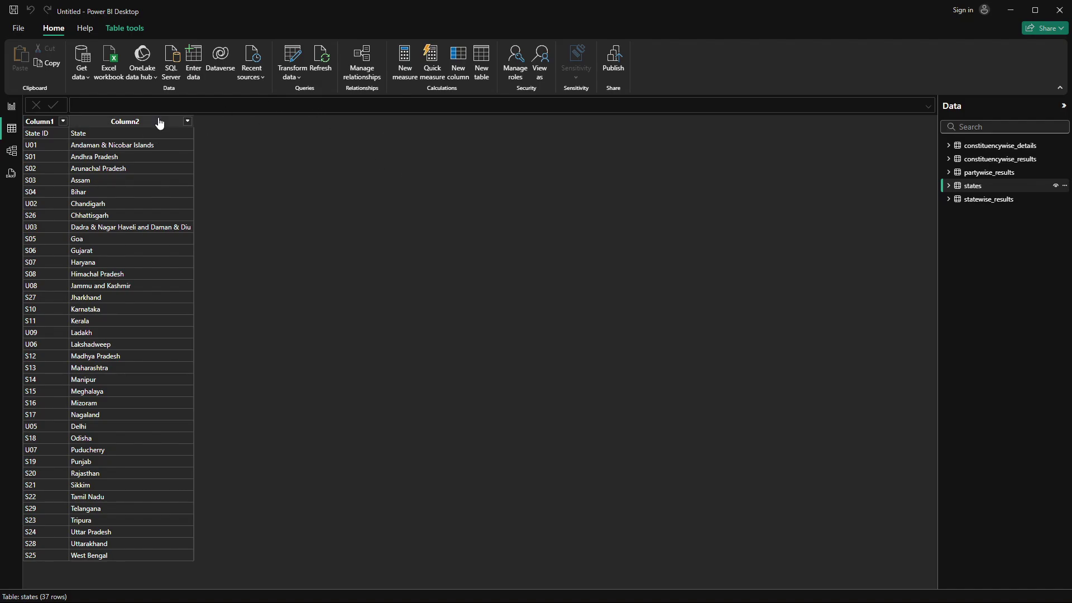
click(295, 61)
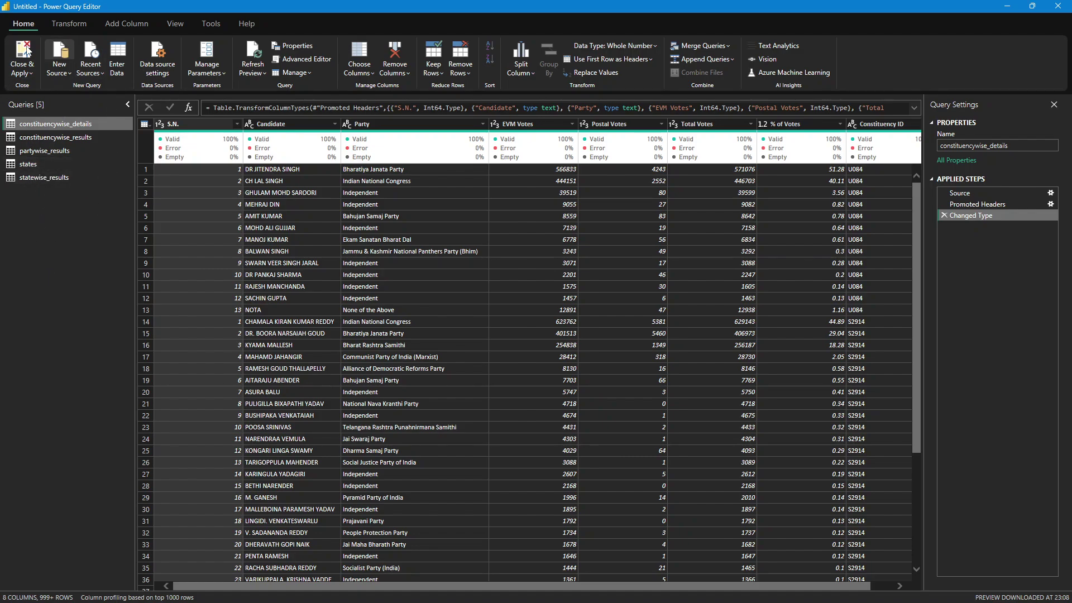
click(21, 166)
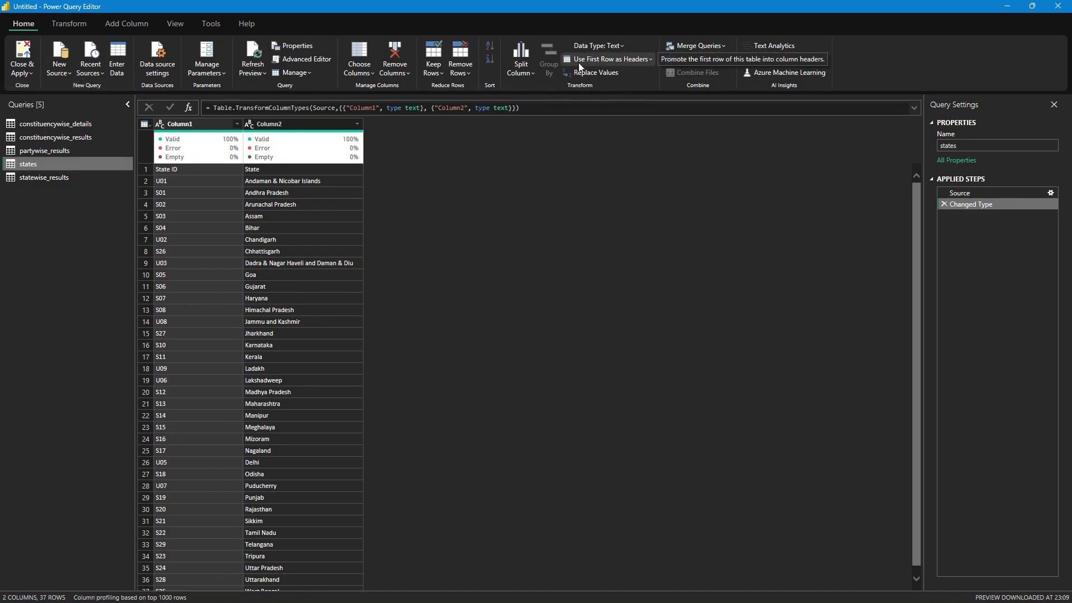
click(651, 60)
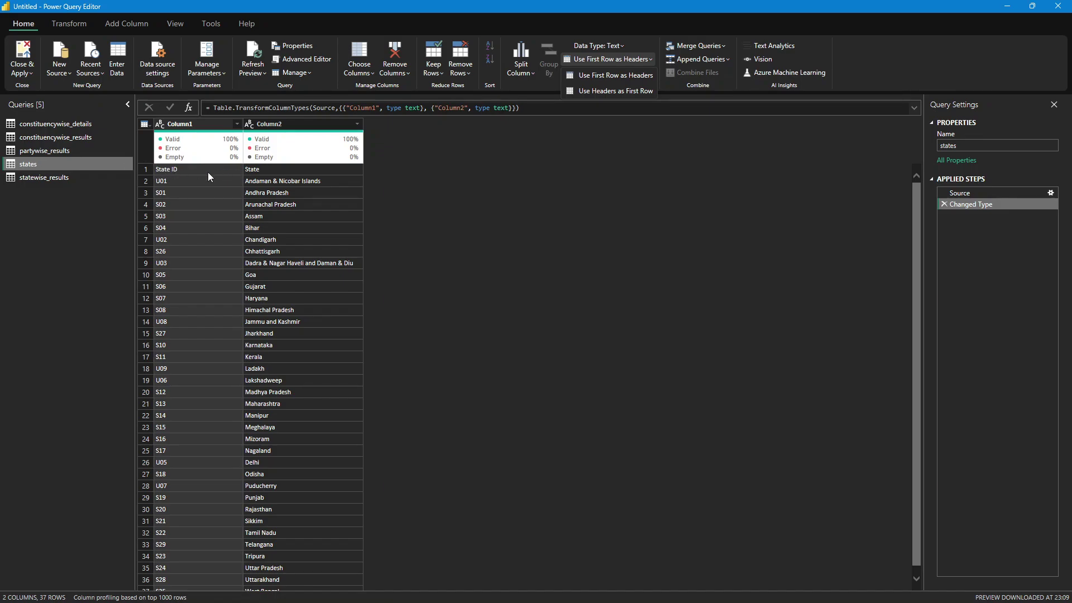
click(609, 75)
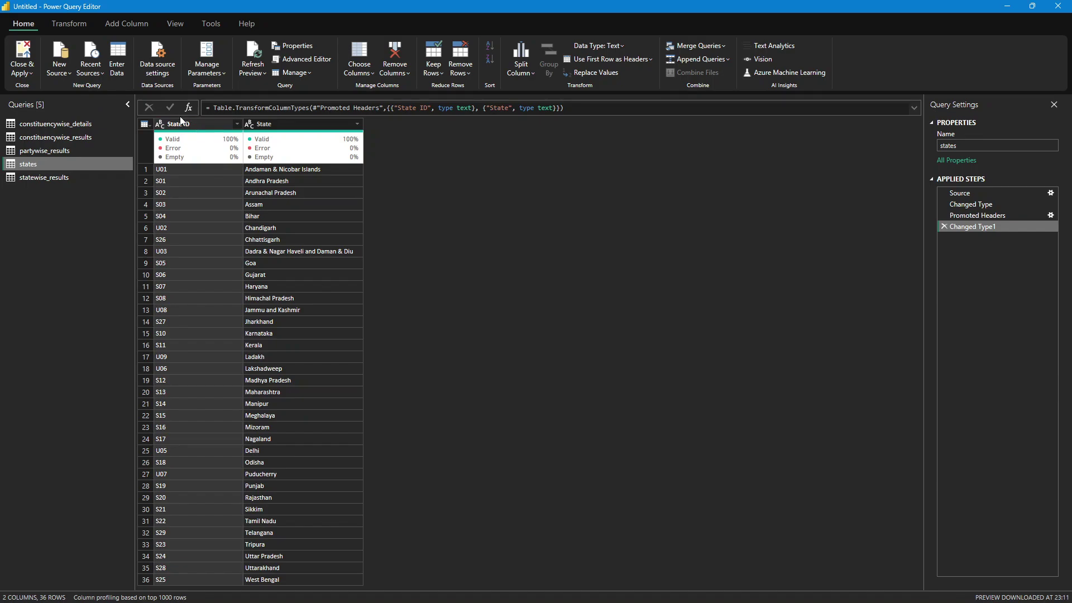
click(78, 27)
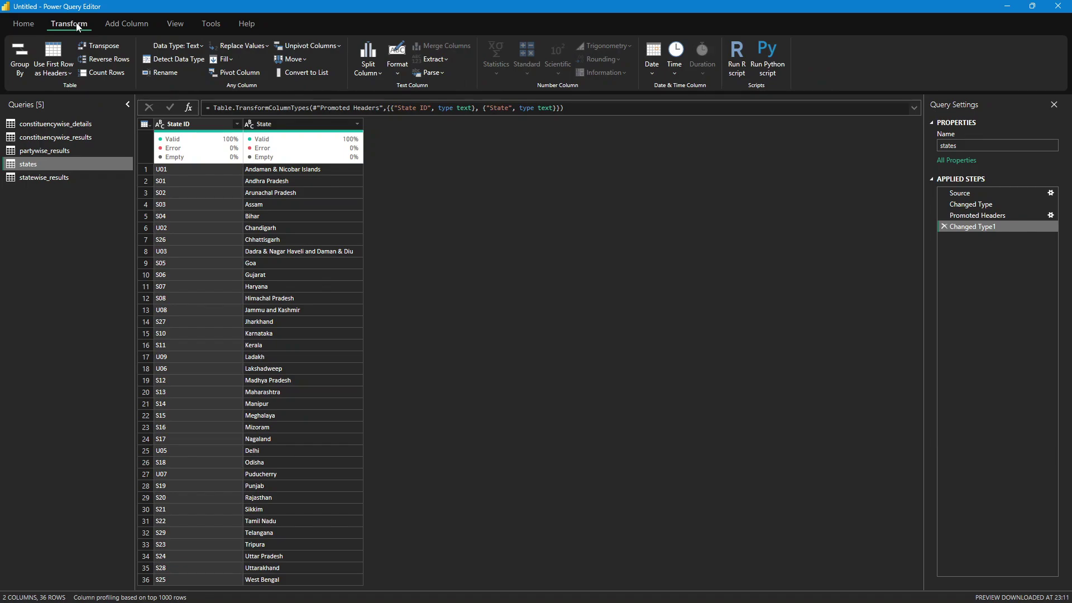
click(33, 24)
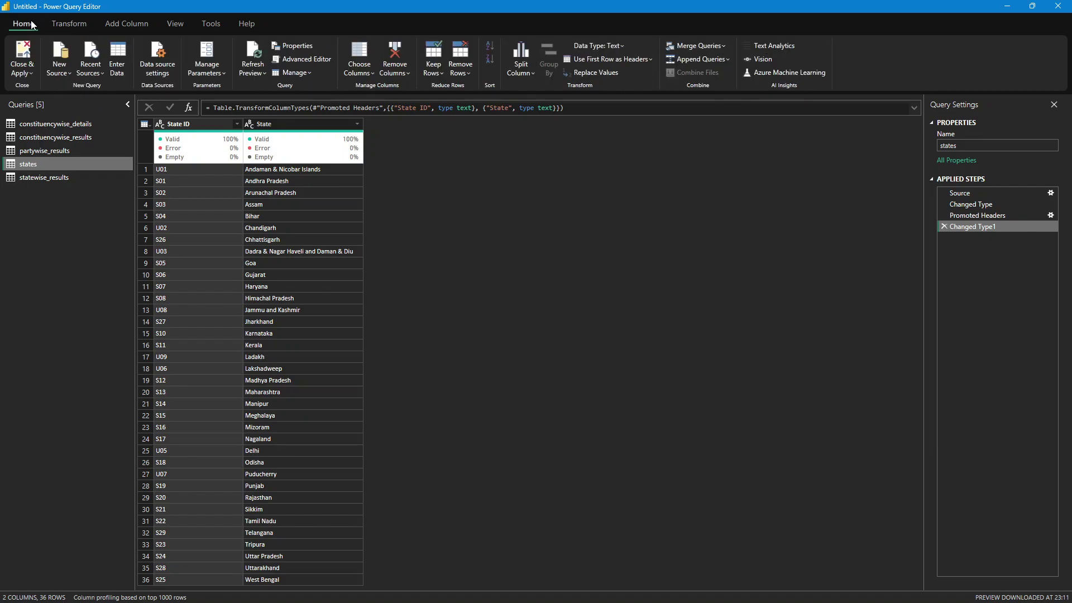
click(23, 58)
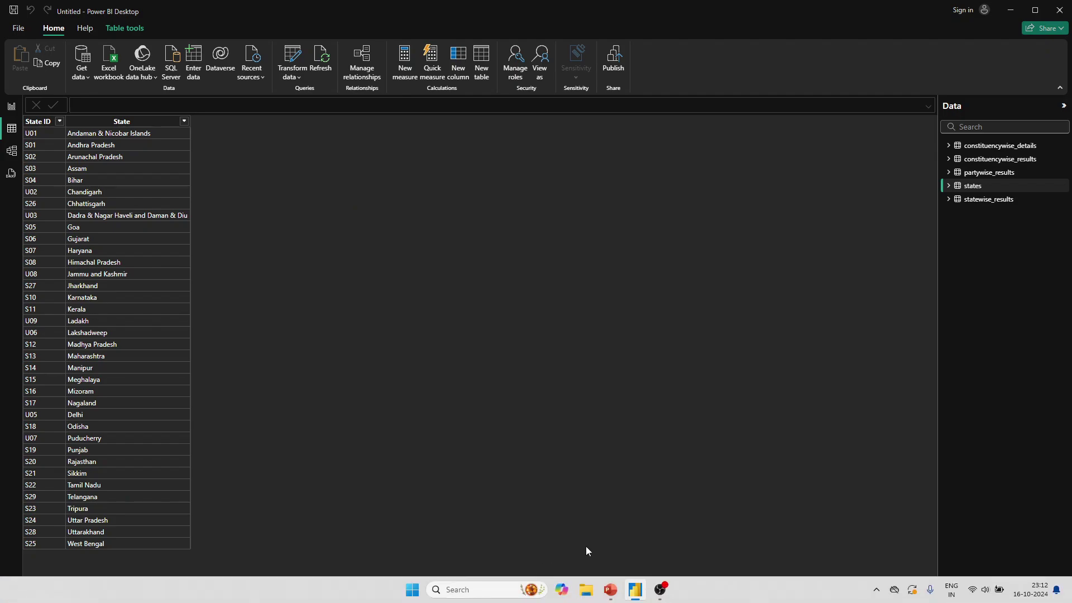
Step: Examine the entity relationship diagram in Joins PPT.pptx in PowerPoint, and return to Power BI to view the model's relationships
click(610, 589)
click(110, 272)
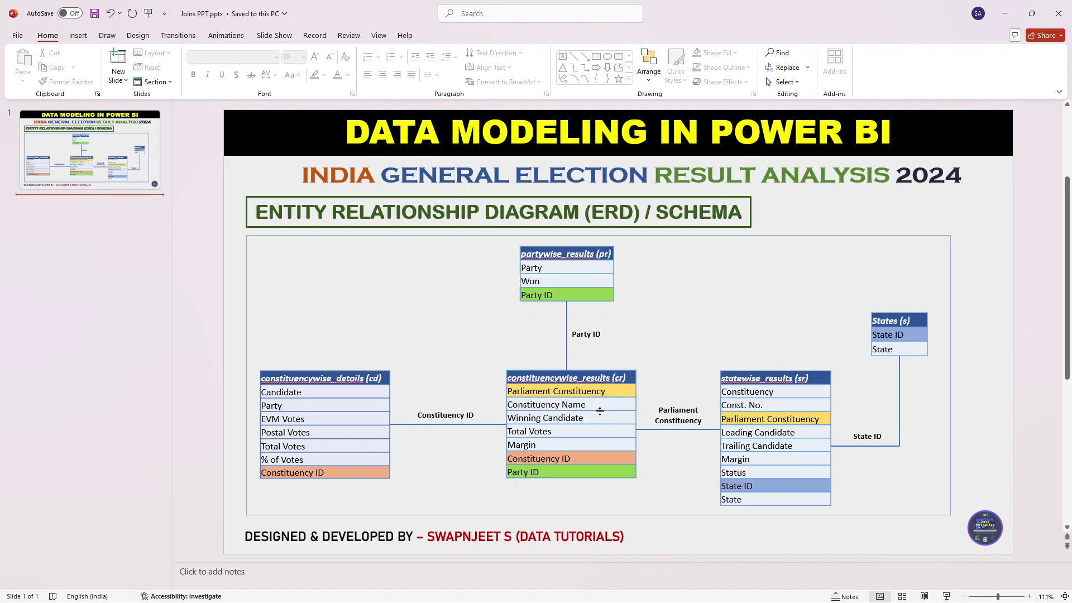
click(196, 375)
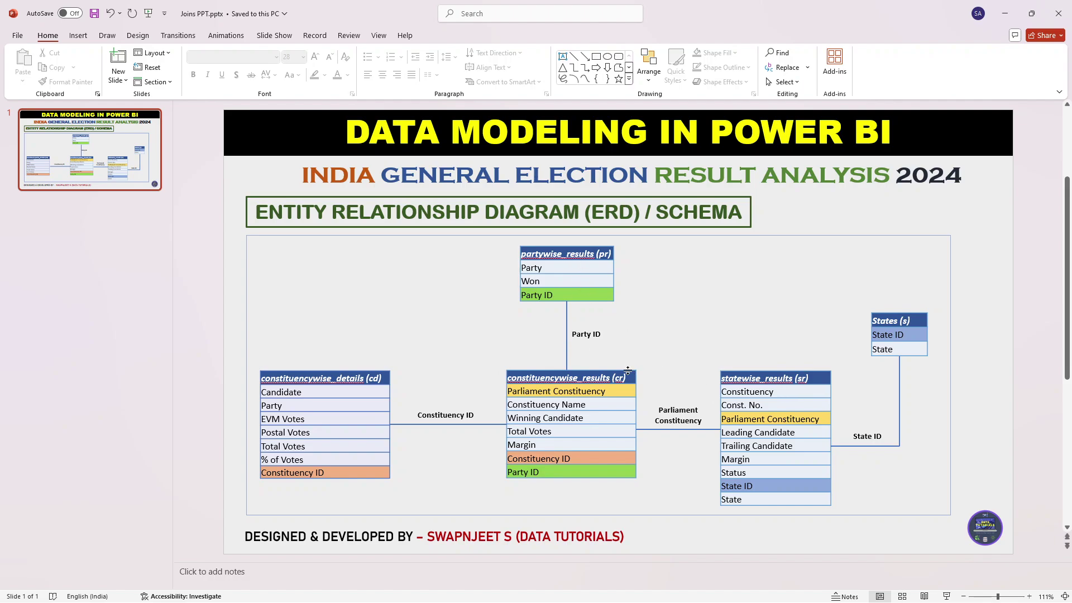
key(alt+Tab)
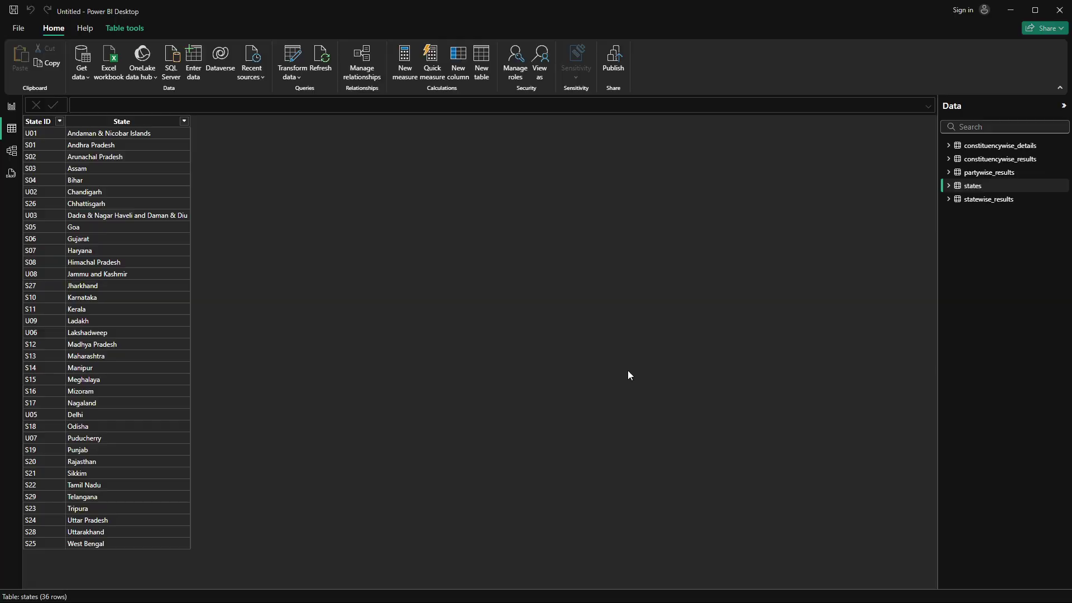
click(13, 155)
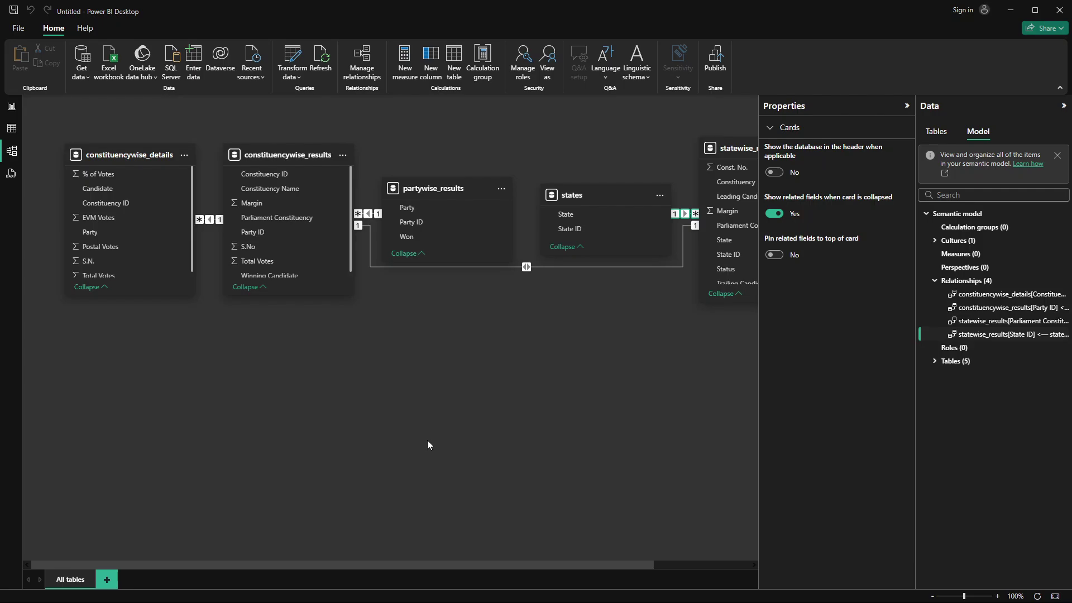
Step: In the PowerPoint diagram, examine the Constituency ID link between constituencywise_details and constituencywise_results
key(alt+Tab)
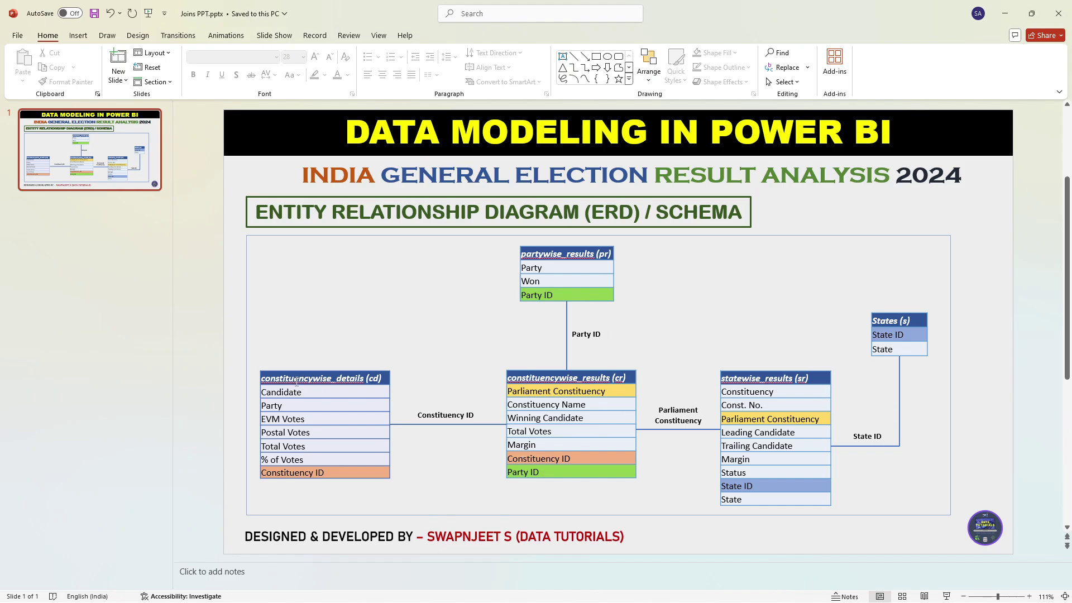
click(323, 472)
drag(323, 472, 262, 472)
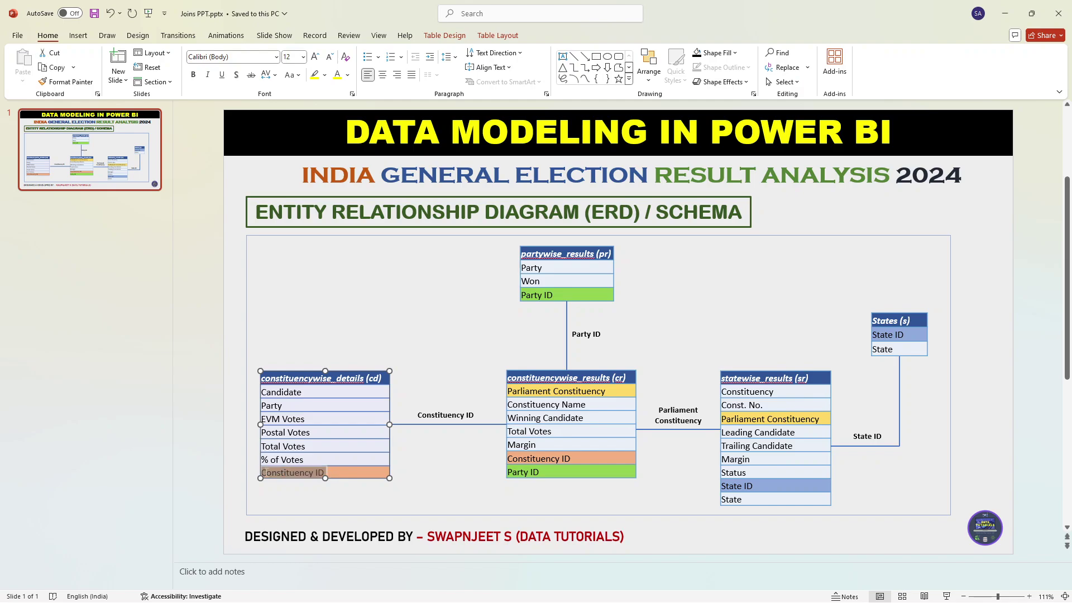
click(601, 453)
click(463, 477)
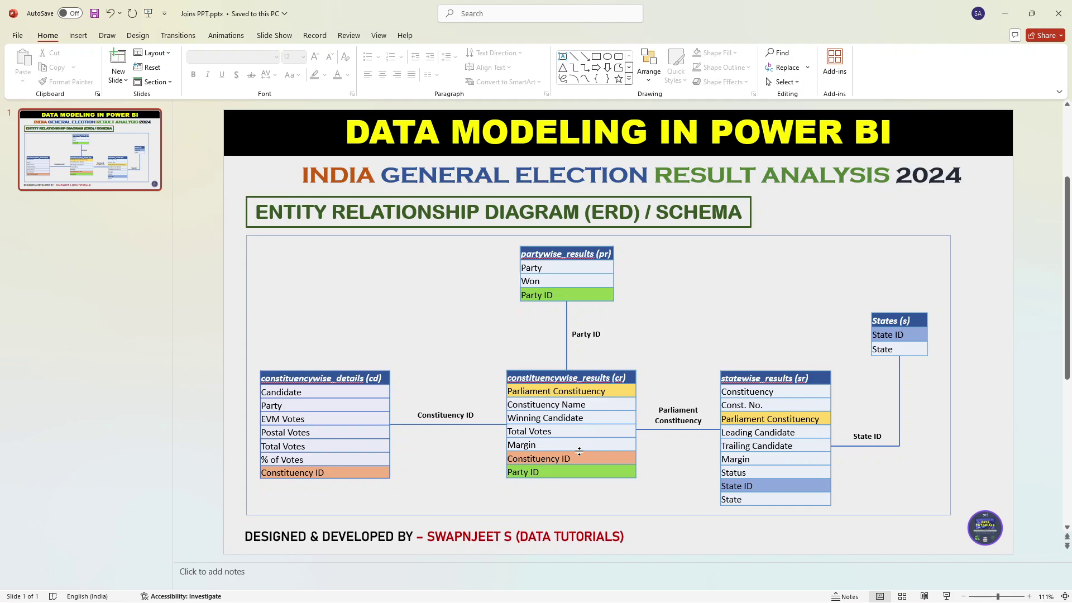
click(447, 415)
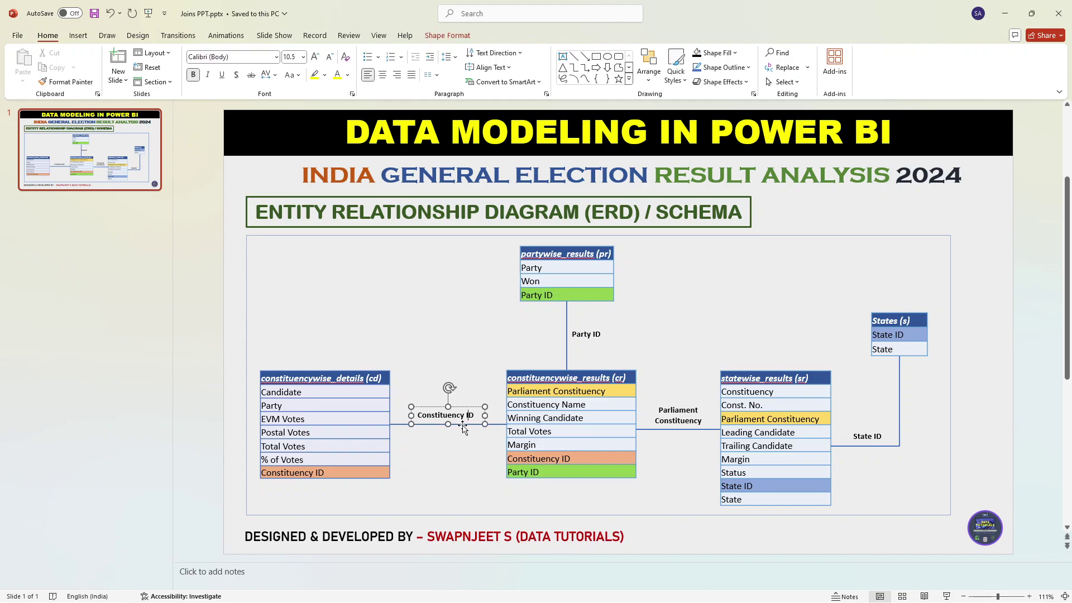
click(452, 455)
Step: In Power BI, arrange the tables with constituencywise_details, constituencywise_results and statewise_results across, partywise_results above constituencywise_results, and states above statewise_results
key(alt+Tab)
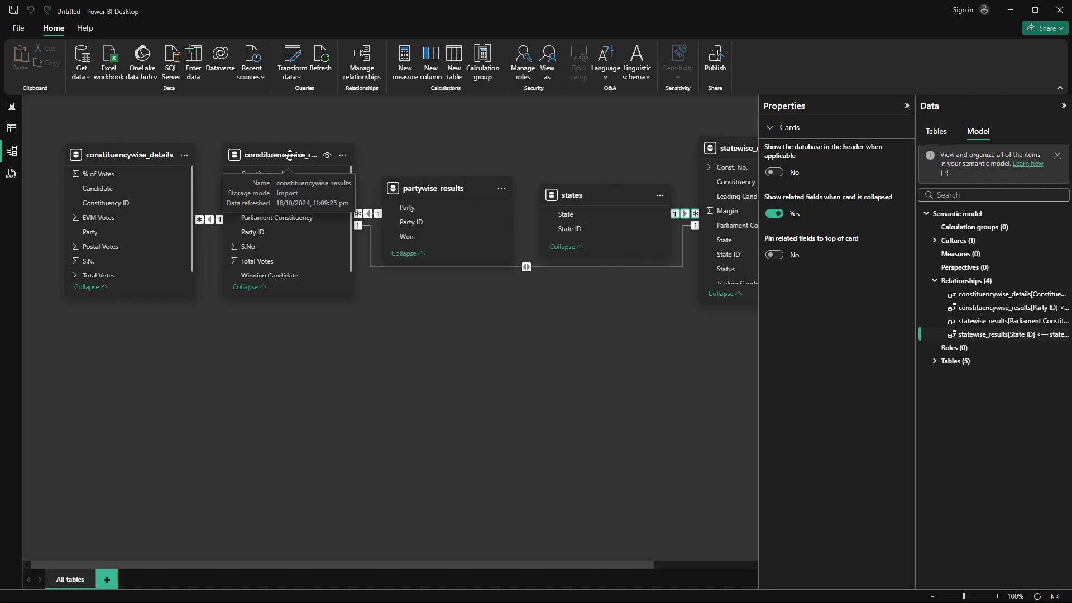
drag(289, 155, 440, 363)
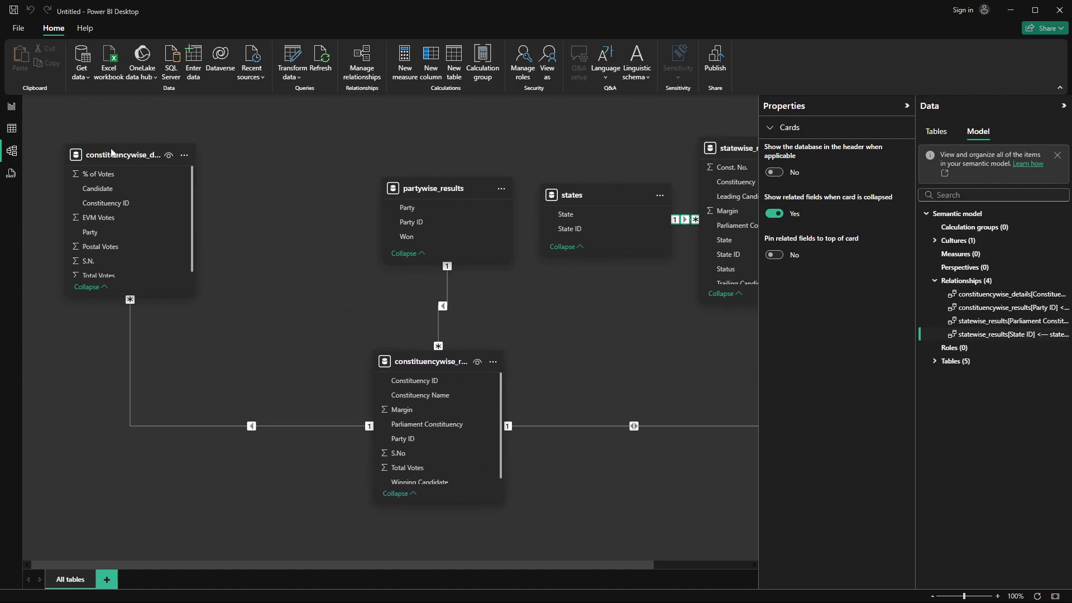
drag(114, 154, 117, 280)
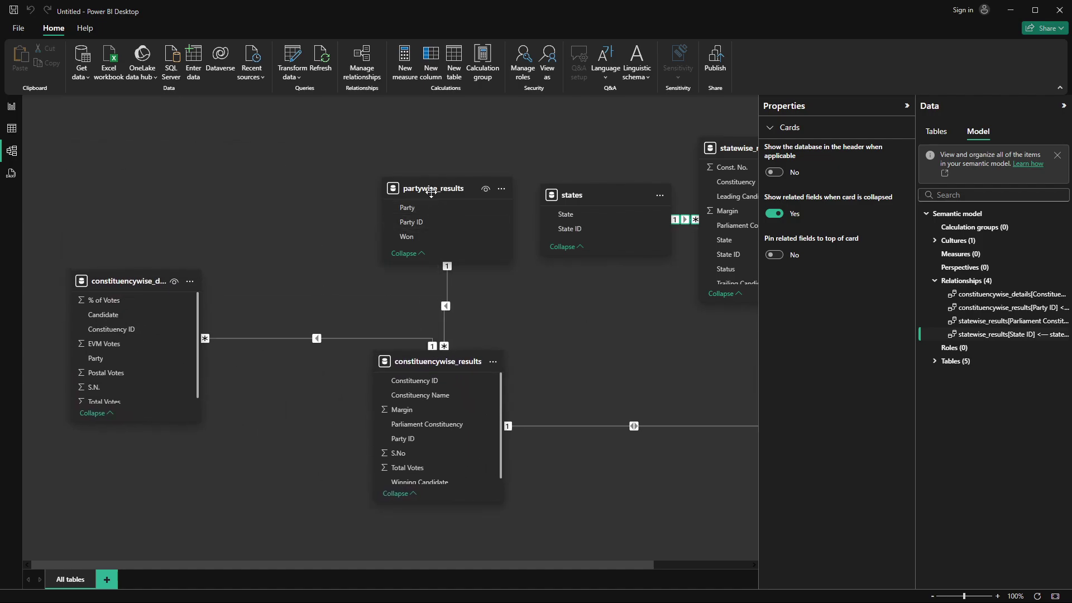
drag(430, 191, 386, 133)
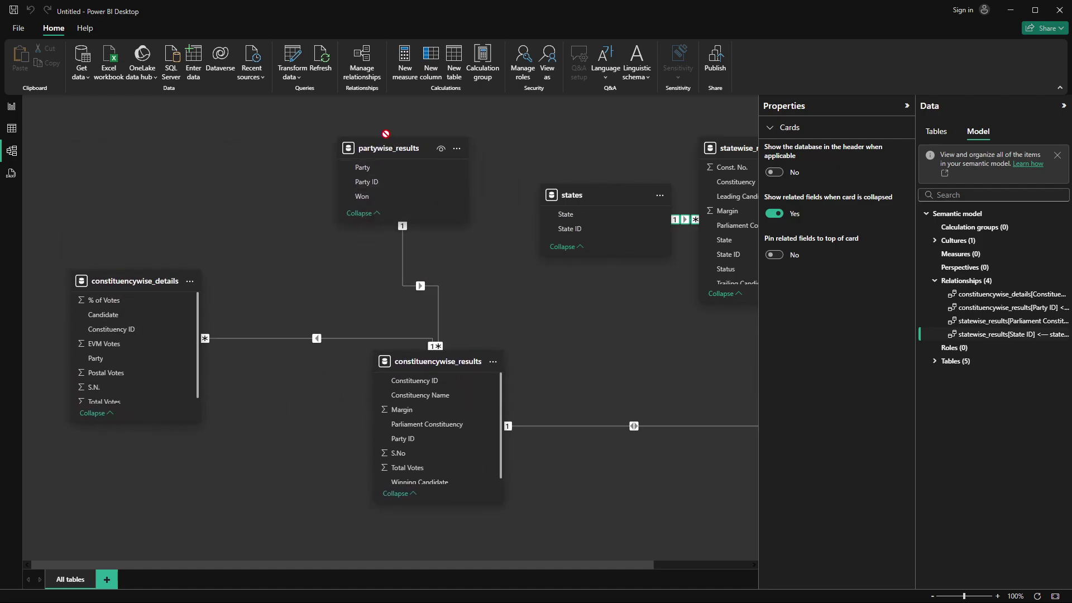
click(906, 105)
drag(738, 148, 734, 343)
drag(612, 188, 770, 154)
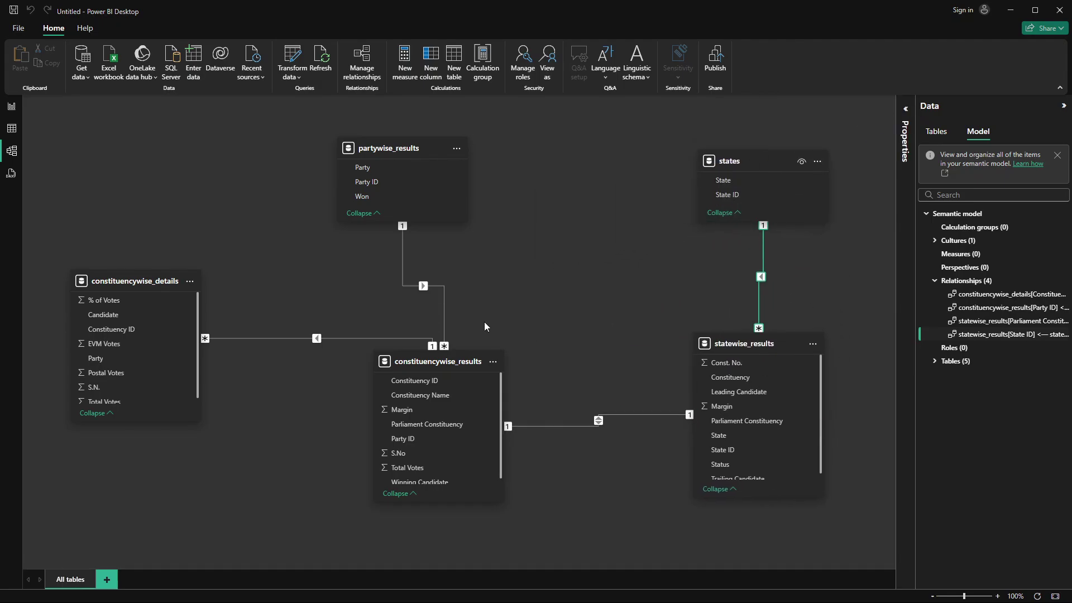
drag(389, 149, 497, 149)
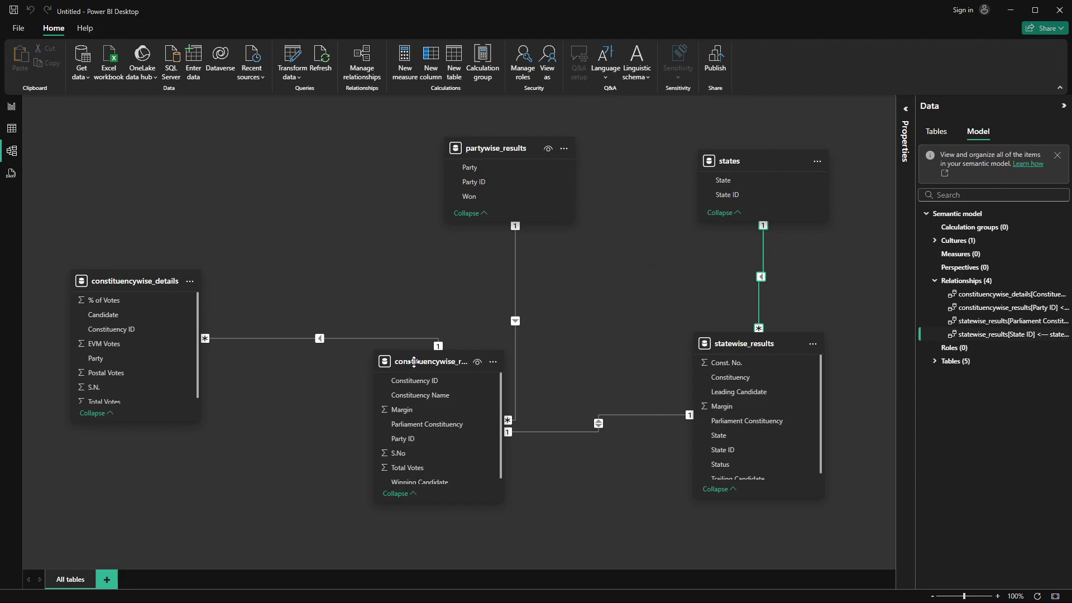
drag(427, 334, 438, 297)
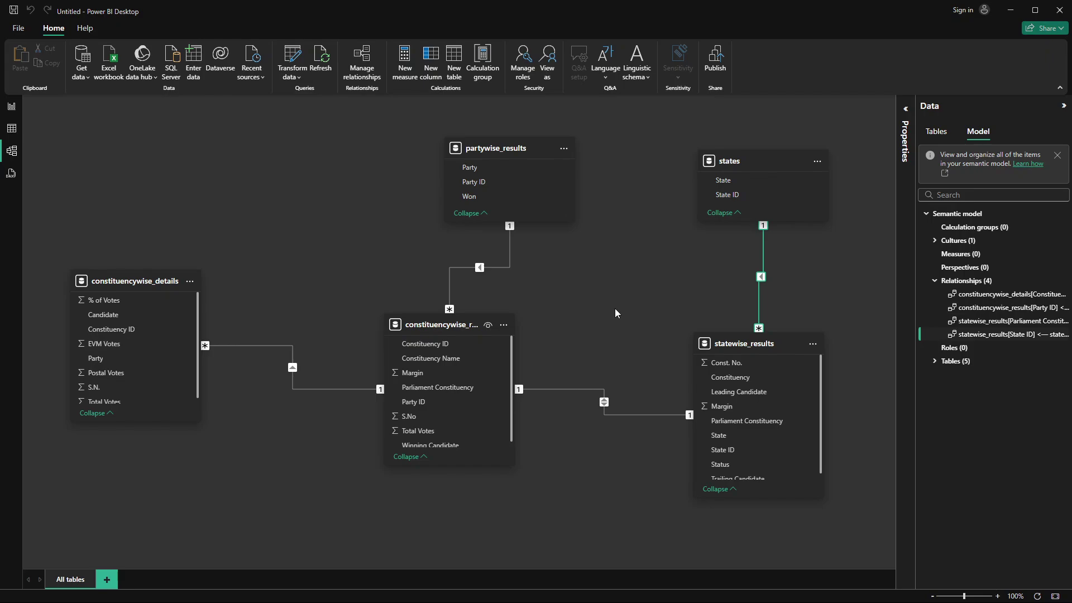
Step: Delete the relationships linking constituencywise_results to constituencywise_details and to statewise_results
right_click(231, 346)
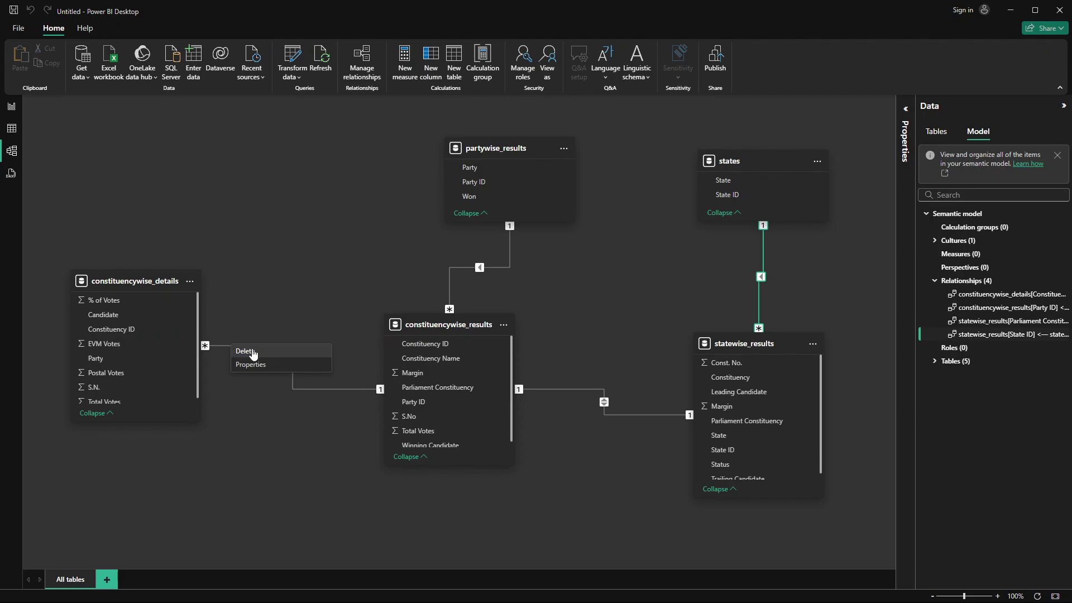
click(242, 351)
click(605, 342)
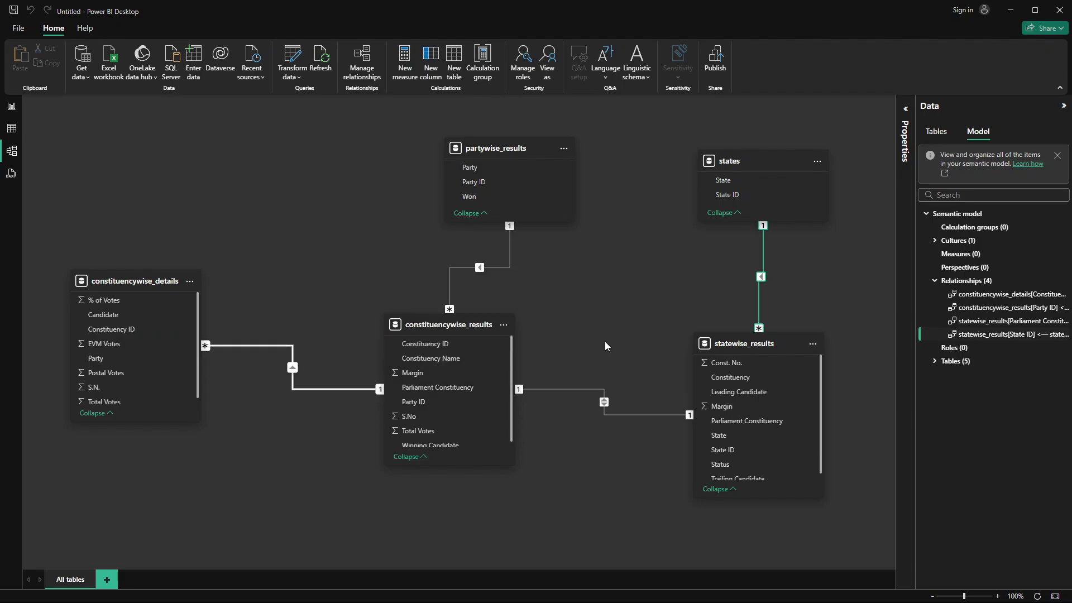
right_click(589, 389)
click(615, 396)
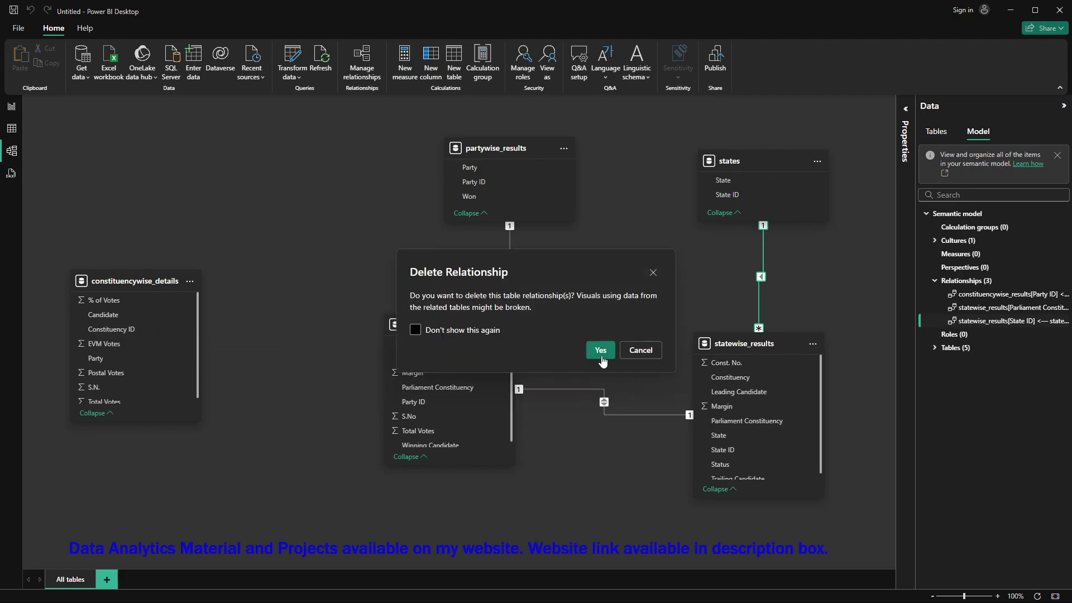
click(600, 350)
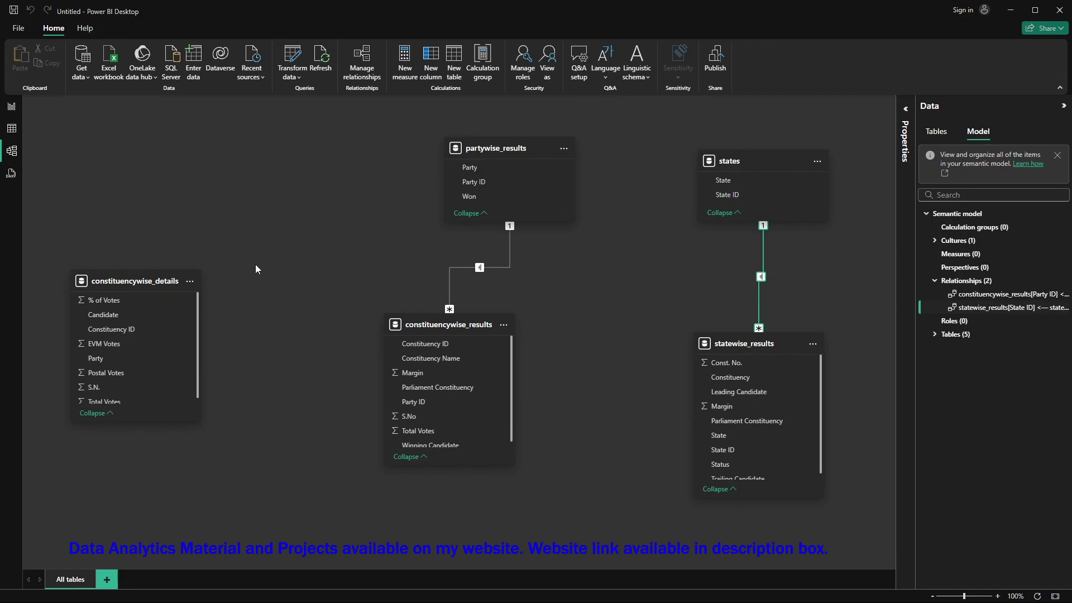
Step: Following the PowerPoint diagram, relate constituencywise_results to constituencywise_details on Constituency ID as an active one-to-many relationship with single cross-filter direction
key(alt+Tab)
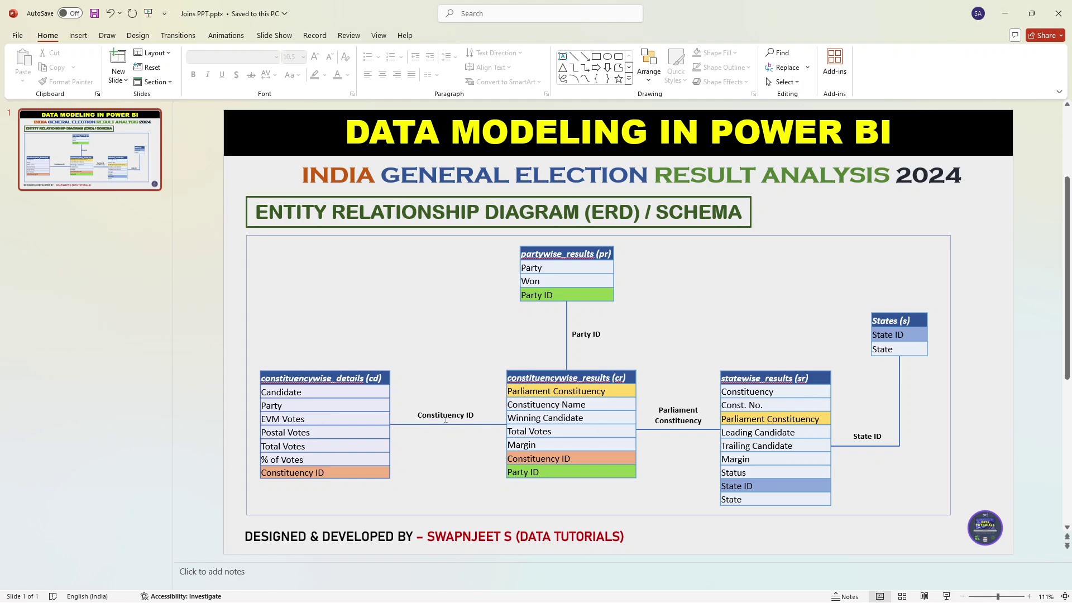
key(alt+Tab)
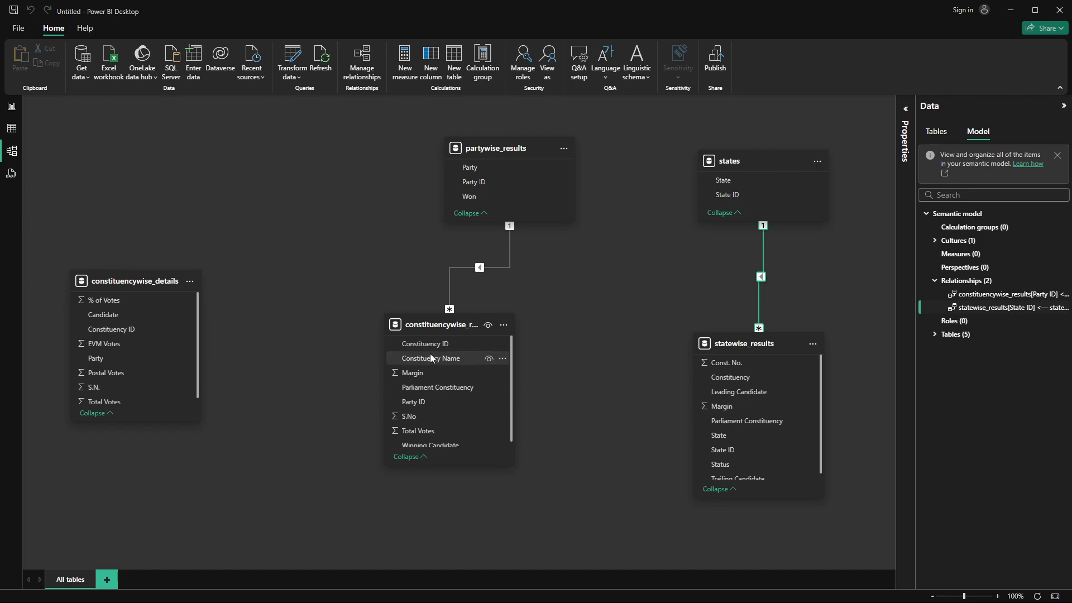
drag(444, 345, 125, 339)
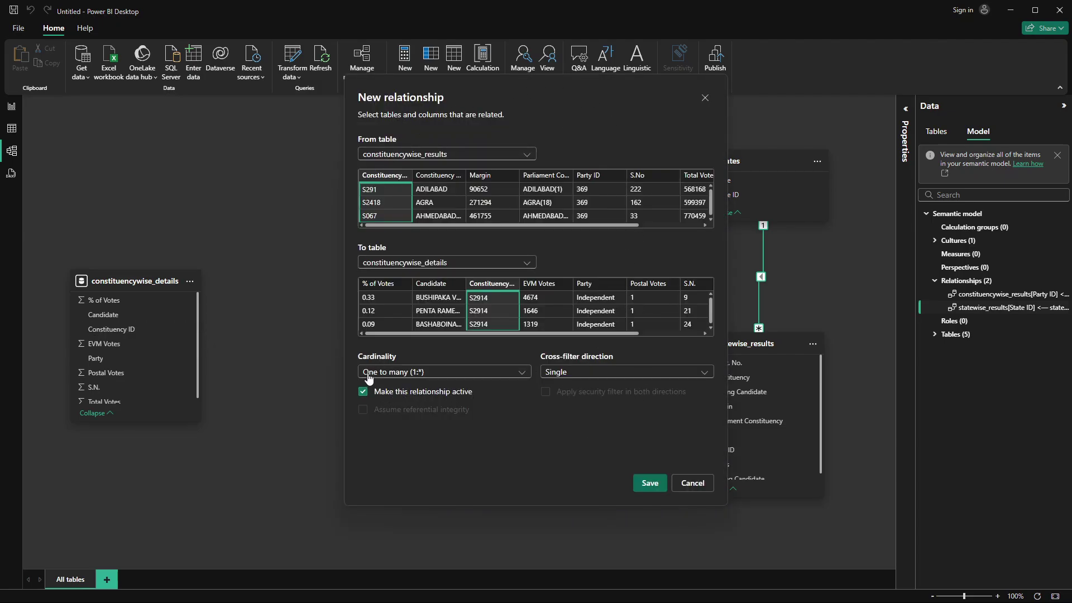
click(471, 373)
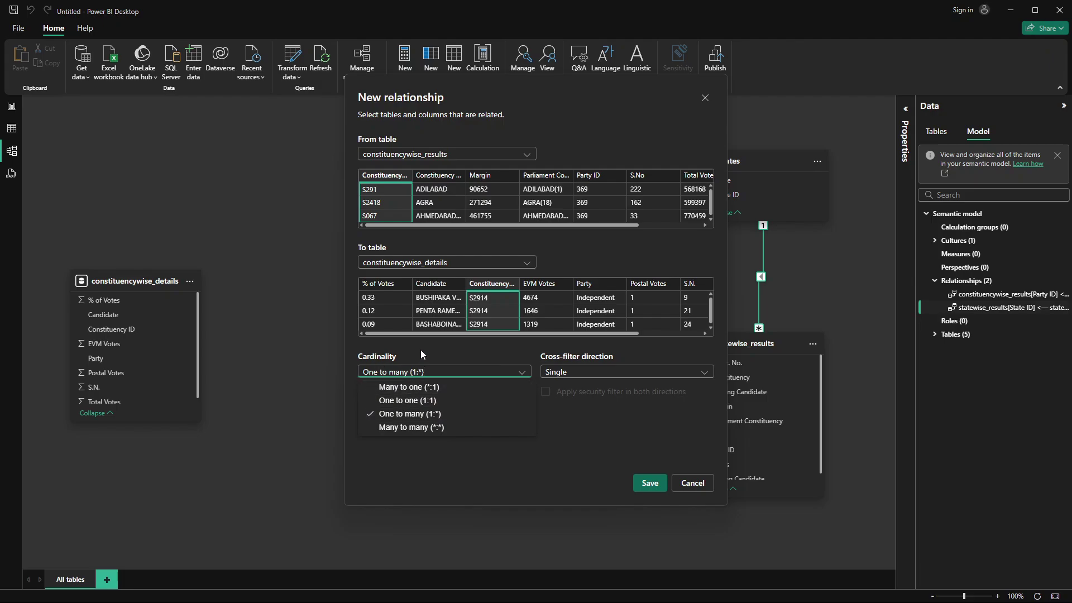
click(439, 356)
click(575, 368)
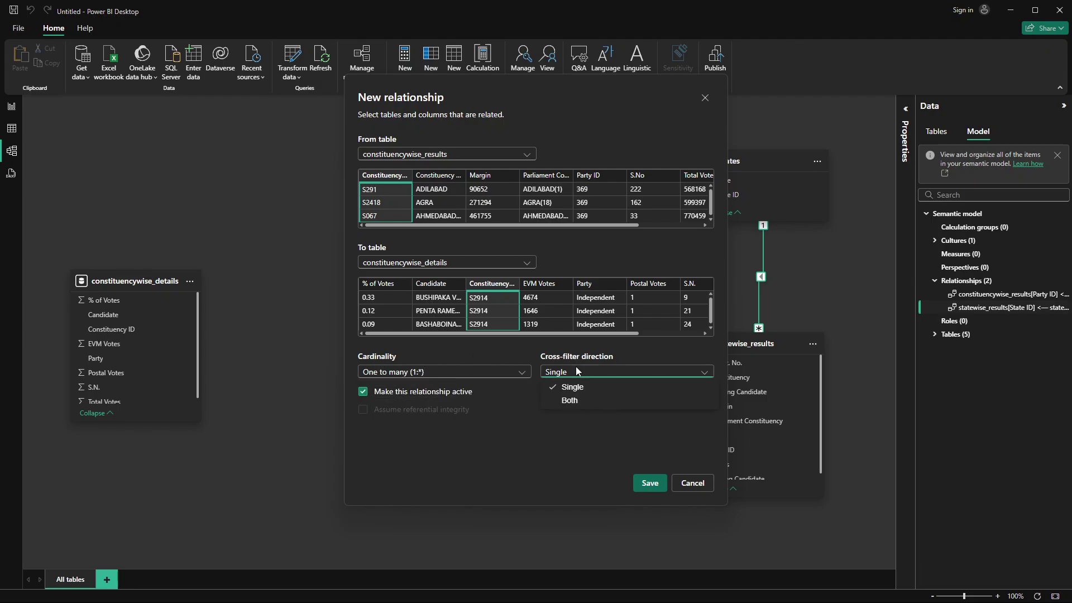
click(479, 350)
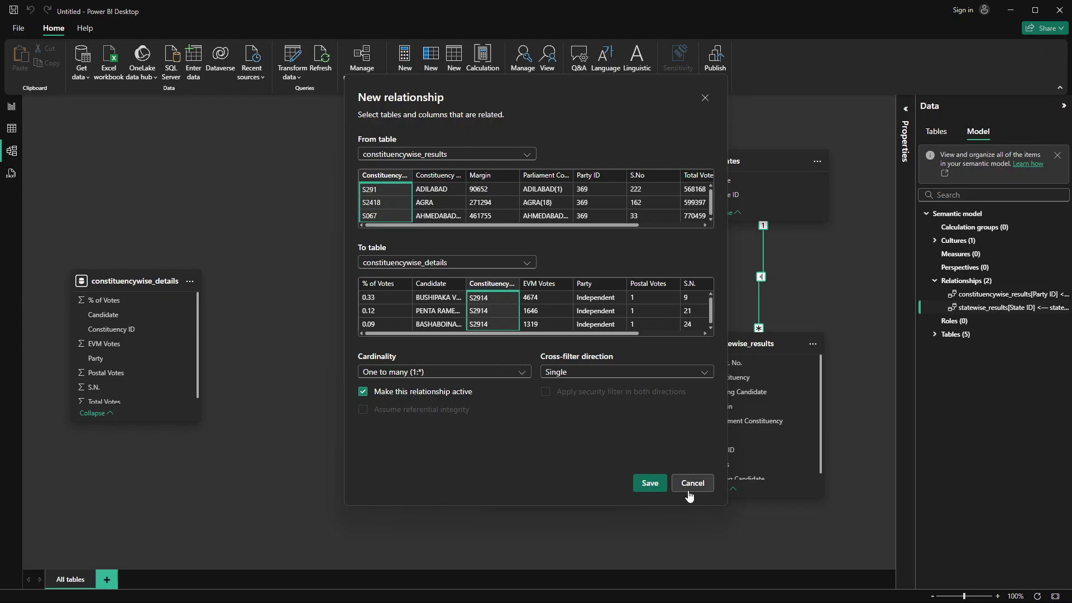
click(650, 483)
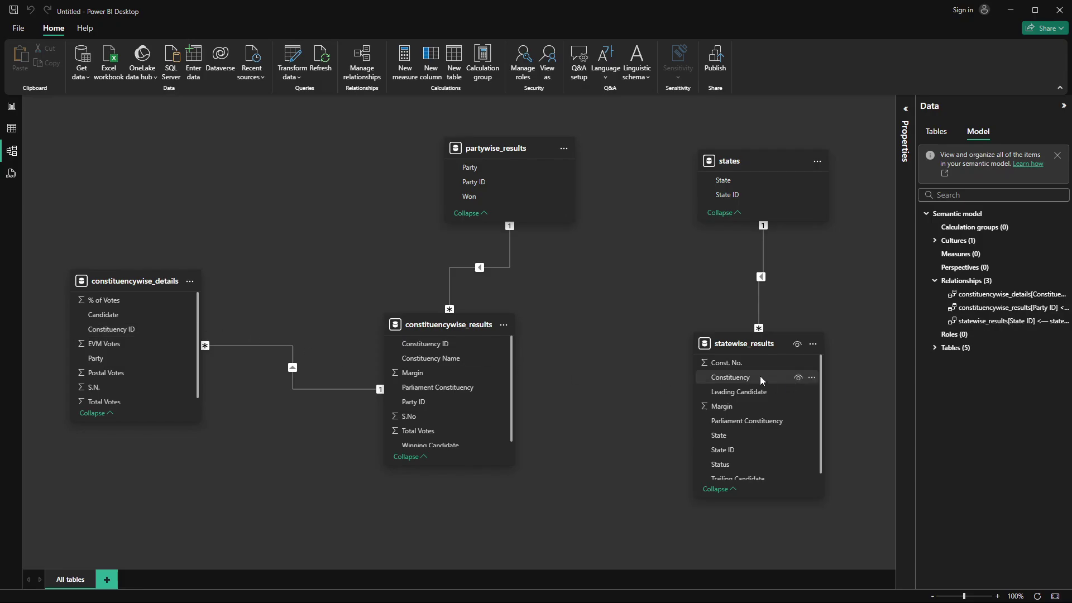
Step: Relate constituencywise_results to statewise_results on Parliament Constituency as active one-to-one with cross-filter direction Both, and compare the model with the PowerPoint diagram
key(alt+Tab)
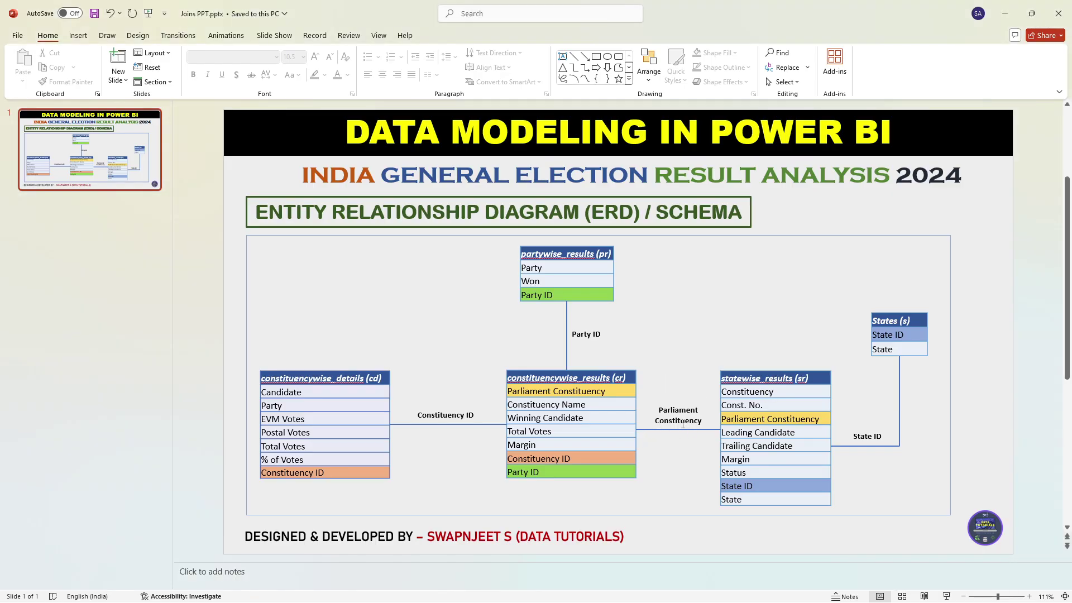
key(alt+Tab)
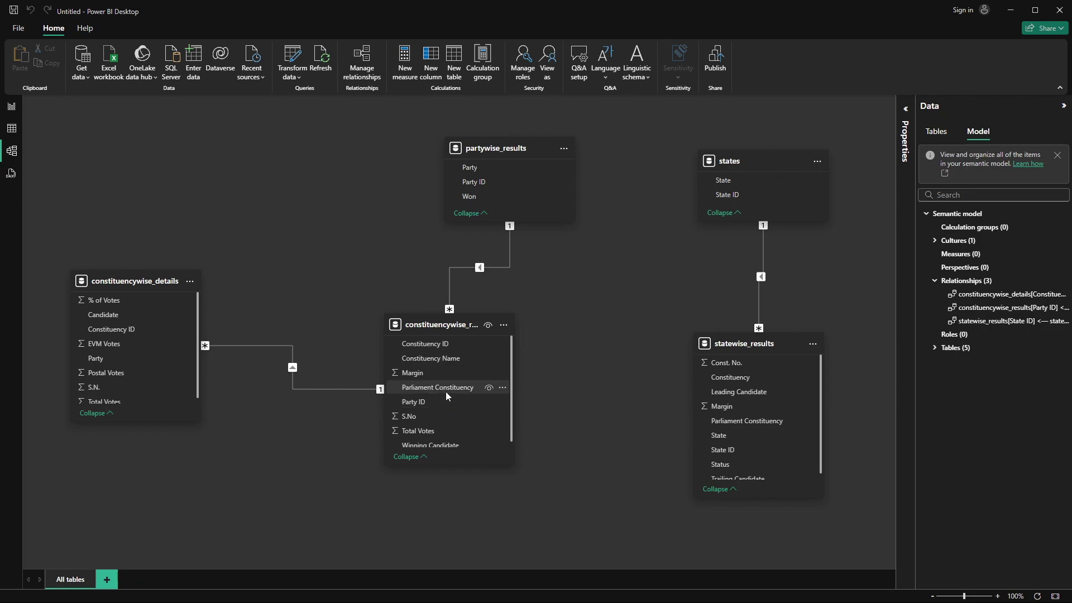
drag(446, 390, 764, 424)
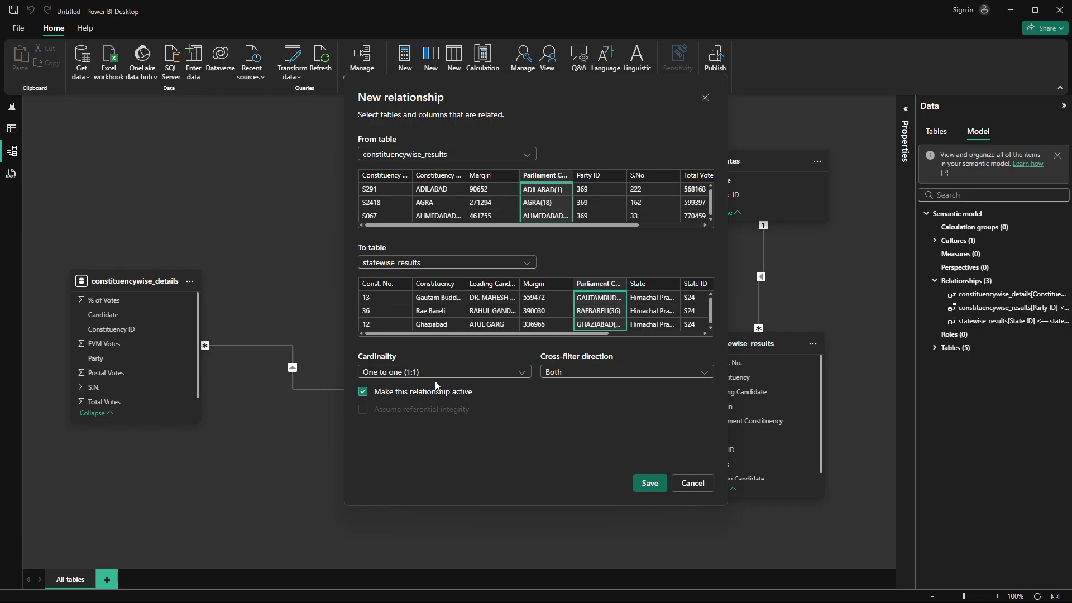
click(650, 483)
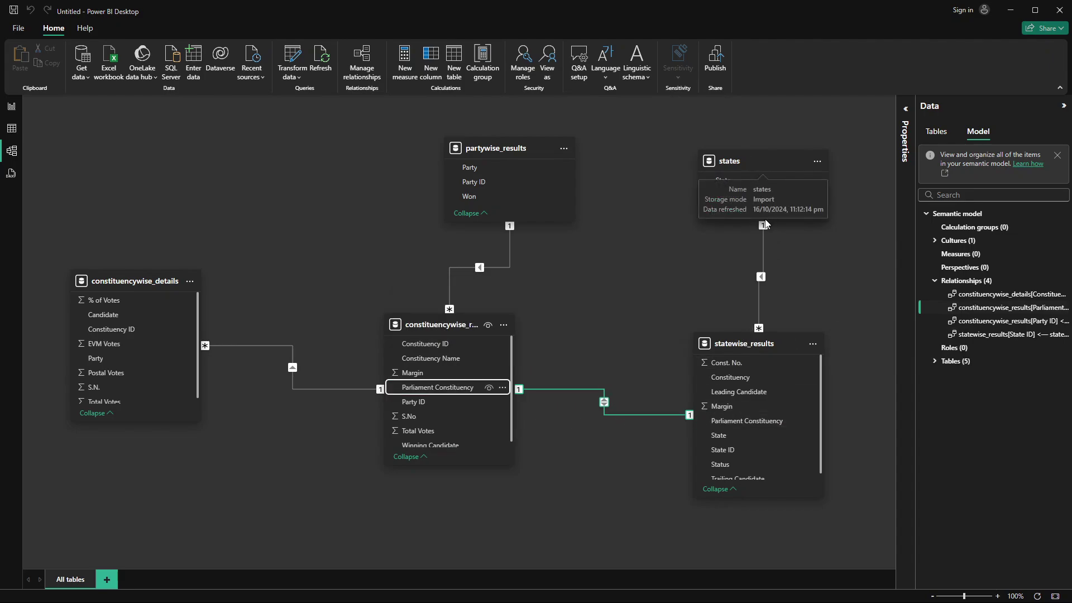
key(alt+Tab)
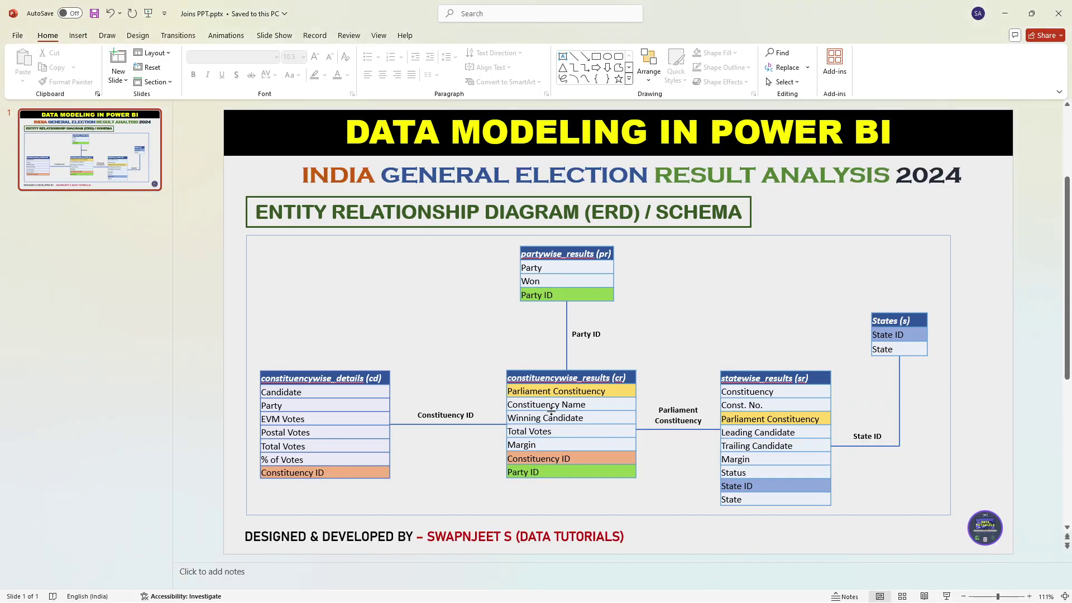
key(alt+Tab)
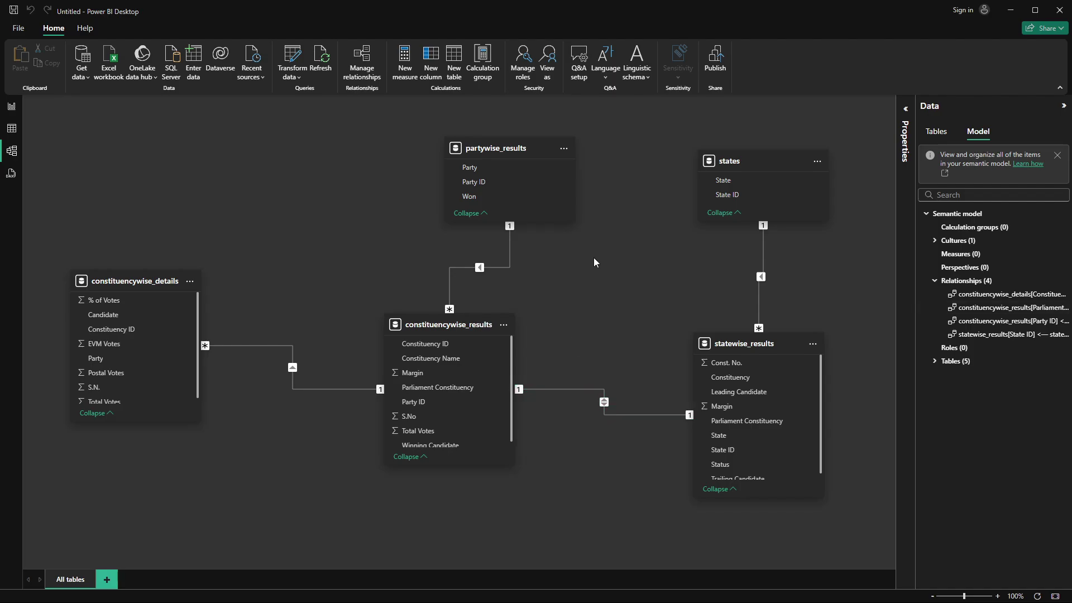